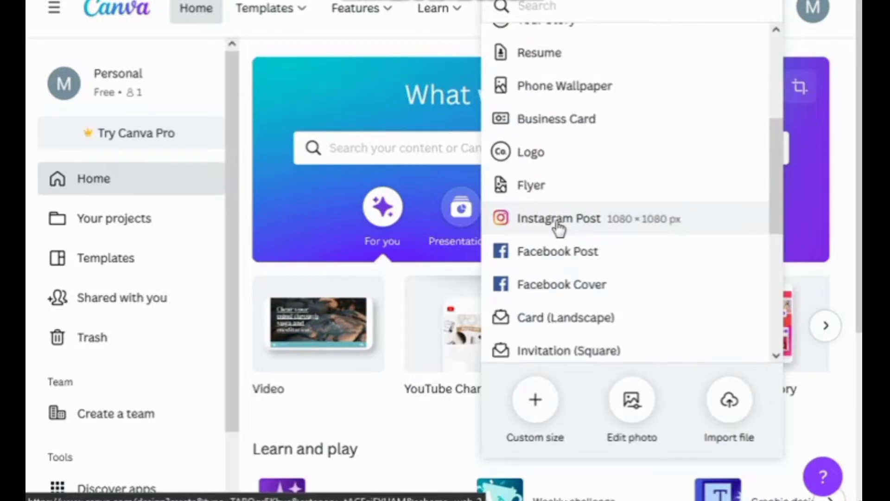
# Create a blank 1080 × 1080 Instagram Post design and show the uploaded images
pyautogui.click(558, 227)
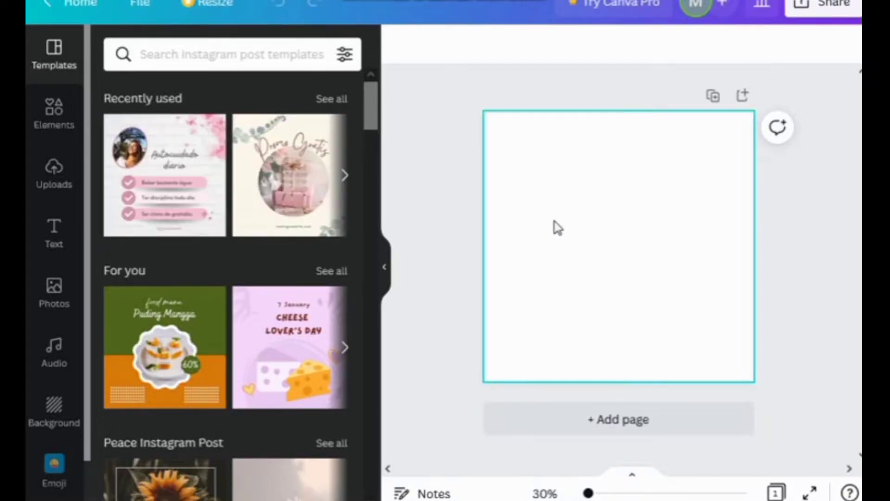
pyautogui.click(54, 173)
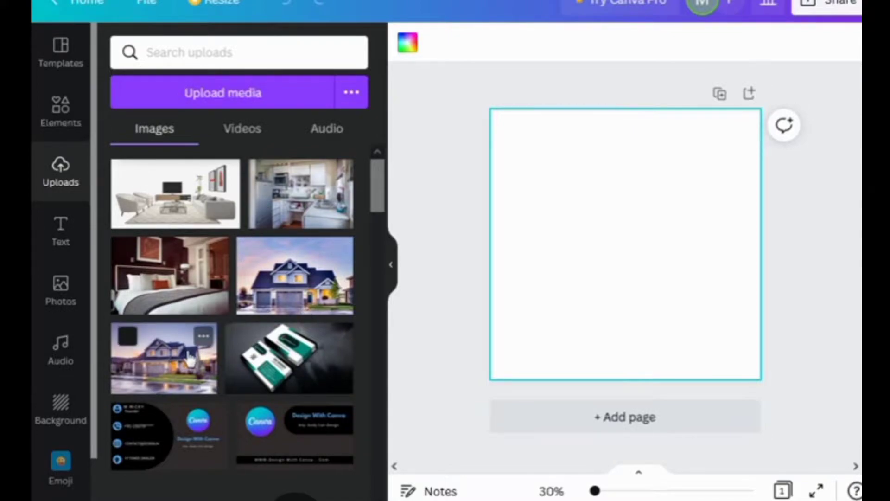
# Add the house photo to the post and turn the page background grey
pyautogui.click(164, 358)
pyautogui.click(620, 154)
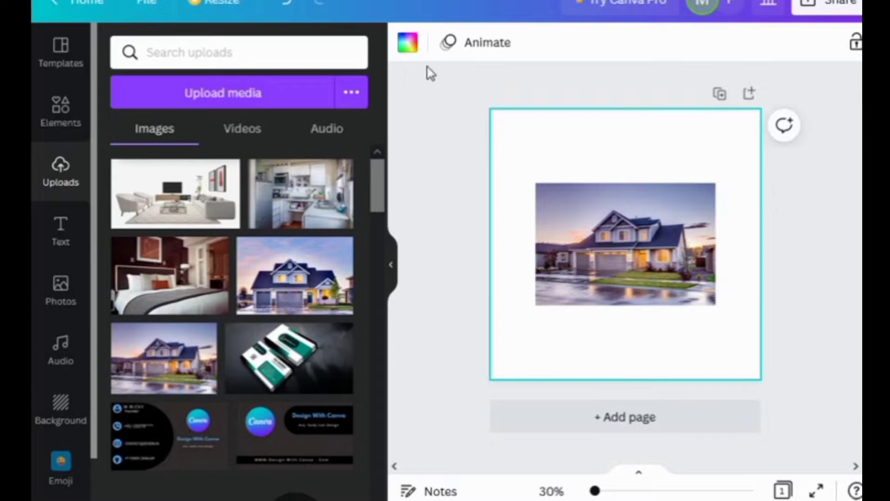
pyautogui.click(408, 44)
pyautogui.click(268, 363)
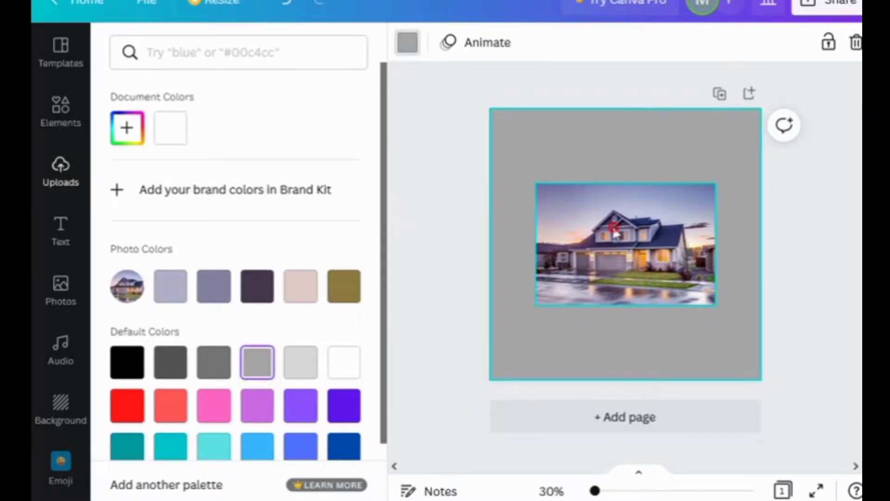
pyautogui.click(617, 158)
# Stretch the house photo to the full page width and down over the top half
pyautogui.moveTo(536, 170); pyautogui.dragTo(492, 182)
pyautogui.moveTo(717, 170); pyautogui.dragTo(762, 176)
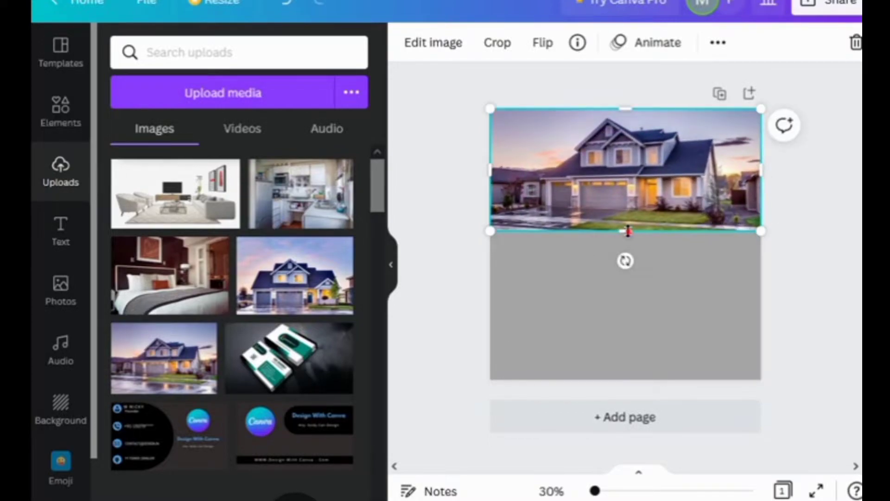
pyautogui.moveTo(628, 231); pyautogui.dragTo(629, 244)
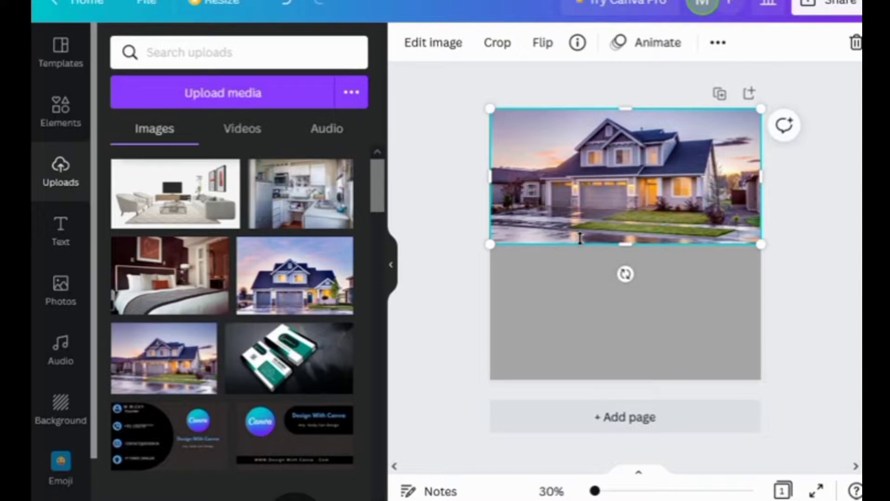
# Add a rectangle and shape it into a narrow bar on the photo's lower left
pyautogui.click(60, 117)
pyautogui.press('r')
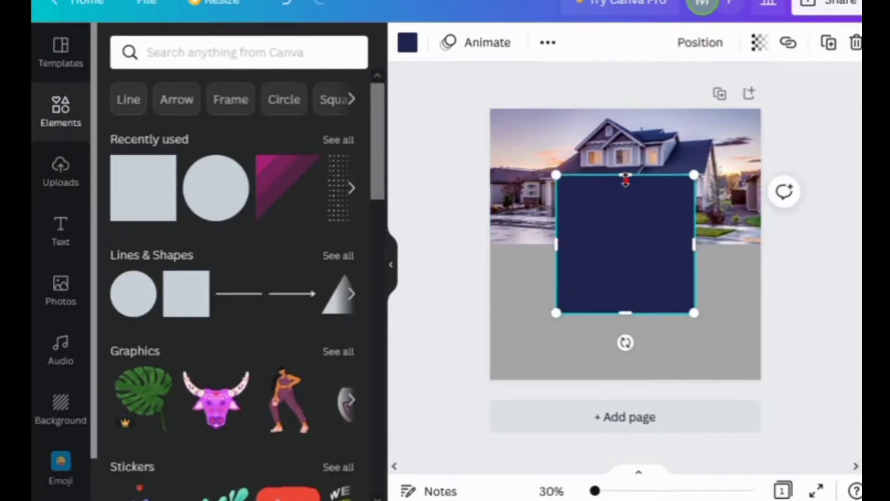
pyautogui.moveTo(626, 174); pyautogui.dragTo(556, 194)
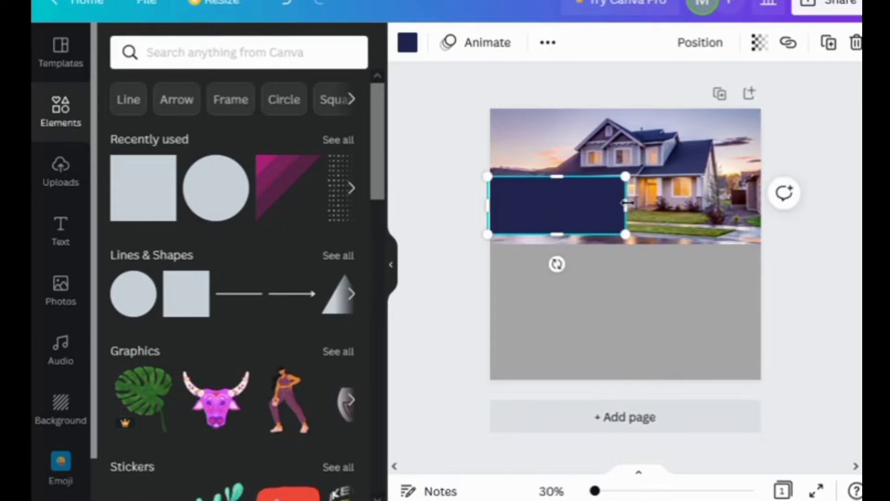
pyautogui.moveTo(625, 200); pyautogui.dragTo(616, 198)
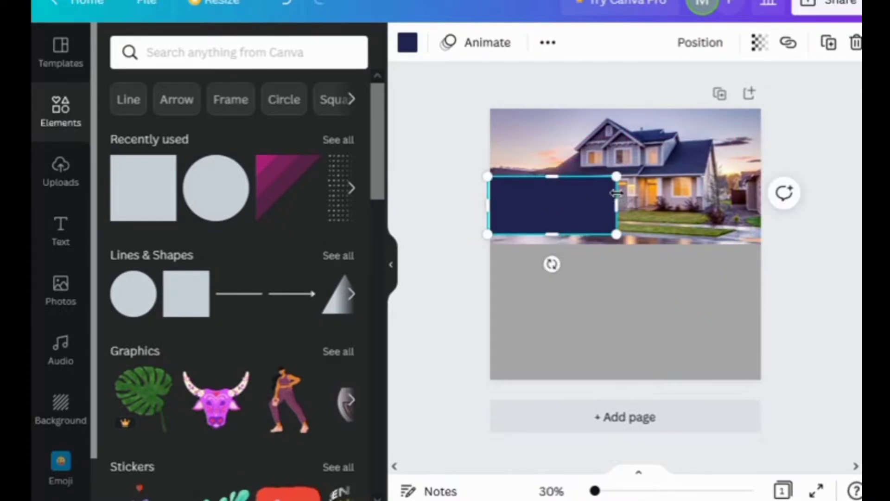
# Colour the bar bright red and lower its transparency to 63
pyautogui.click(410, 44)
pyautogui.scroll(-1, 174, 397)
pyautogui.scroll(-1, 173, 396)
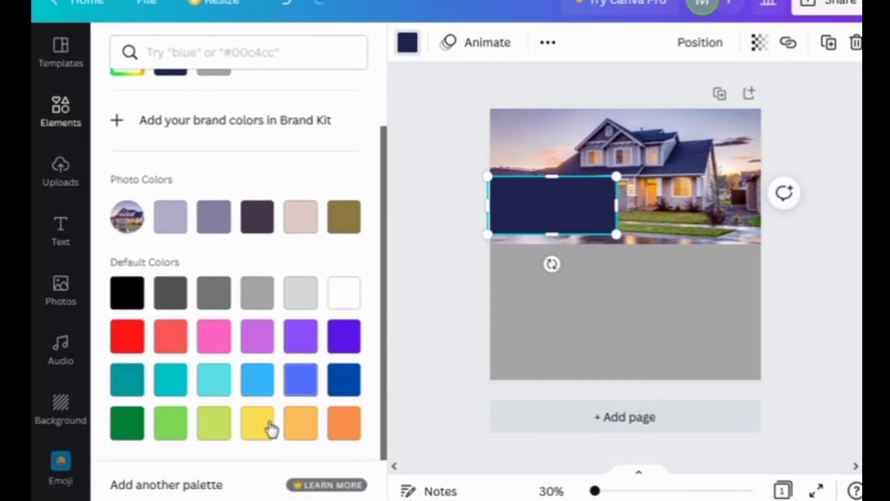
pyautogui.click(171, 336)
pyautogui.click(693, 44)
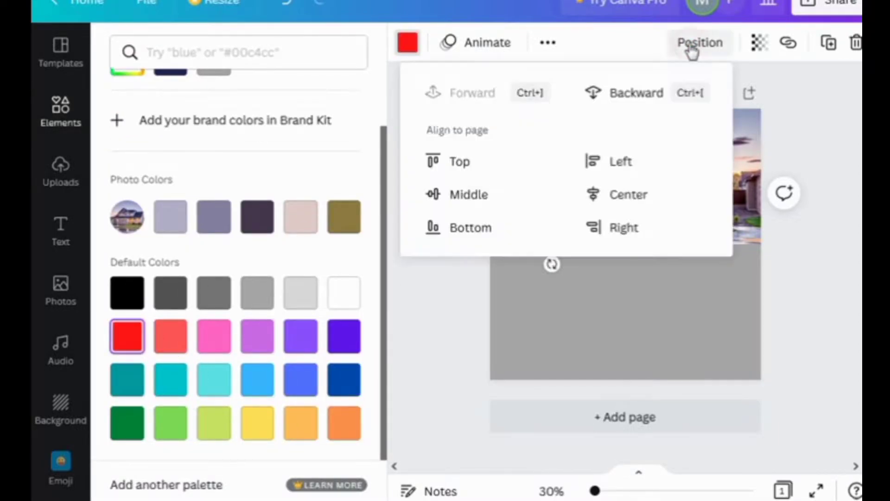
pyautogui.click(759, 43)
pyautogui.moveTo(751, 117); pyautogui.dragTo(694, 113)
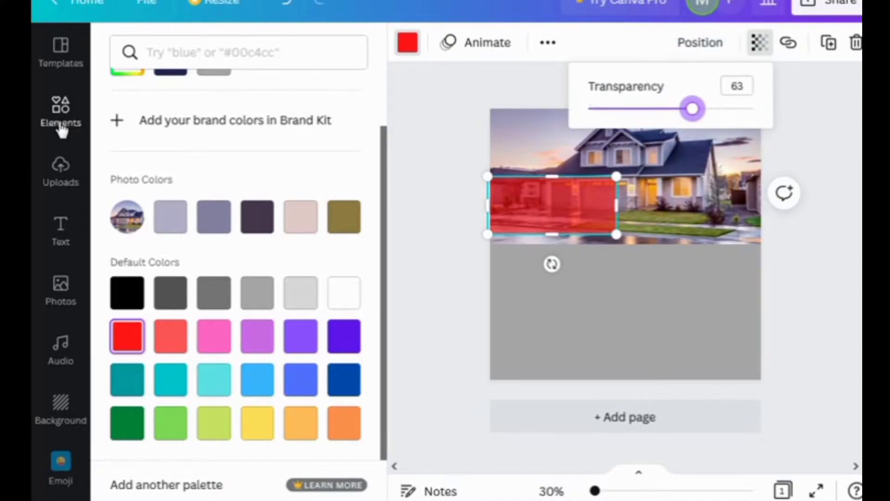
pyautogui.rightClick(596, 214)
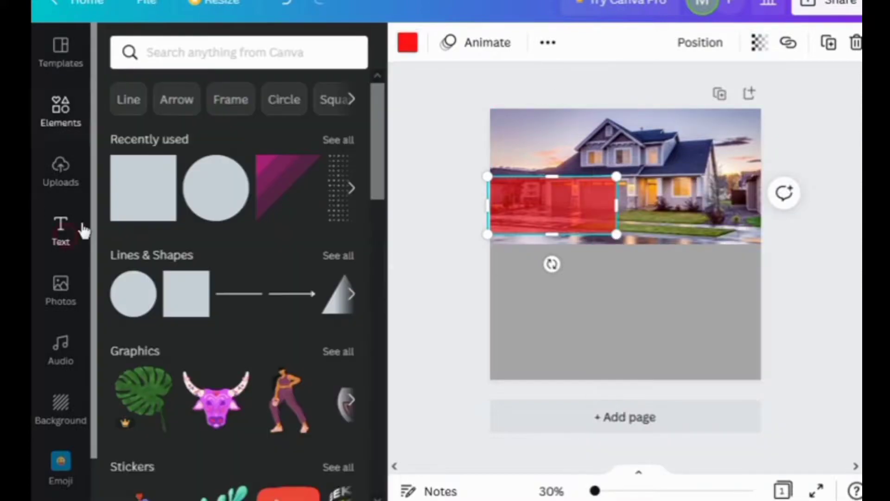
pyautogui.click(80, 228)
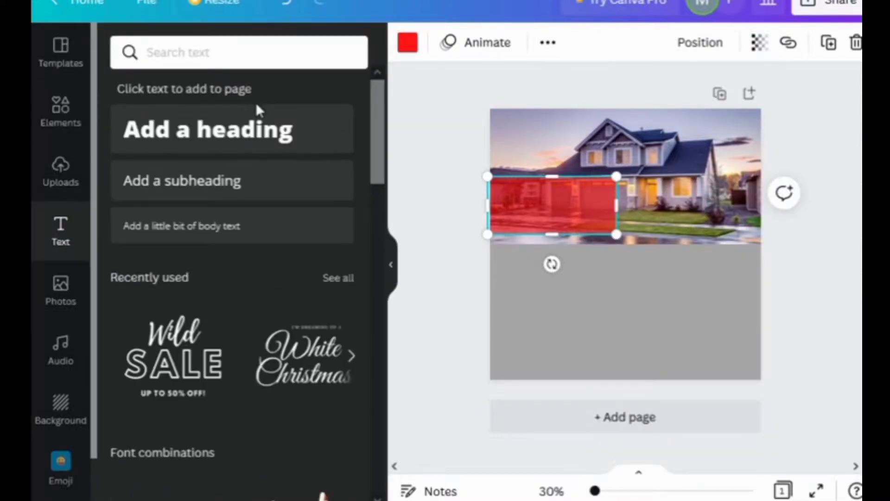
# Add a white 'MODREN HOME FOR SALE' heading on the red bar, wrapped onto two lines
pyautogui.click(260, 130)
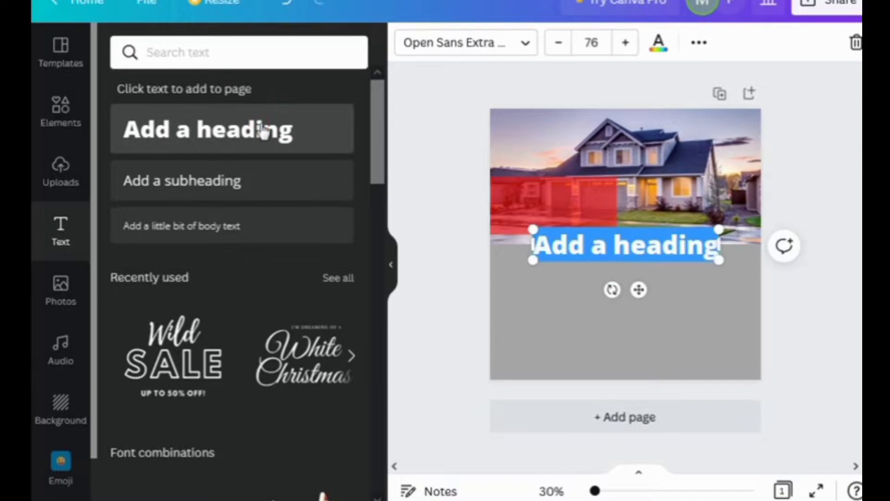
pyautogui.write('m')
pyautogui.press('BackSpace')
pyautogui.write('MO')
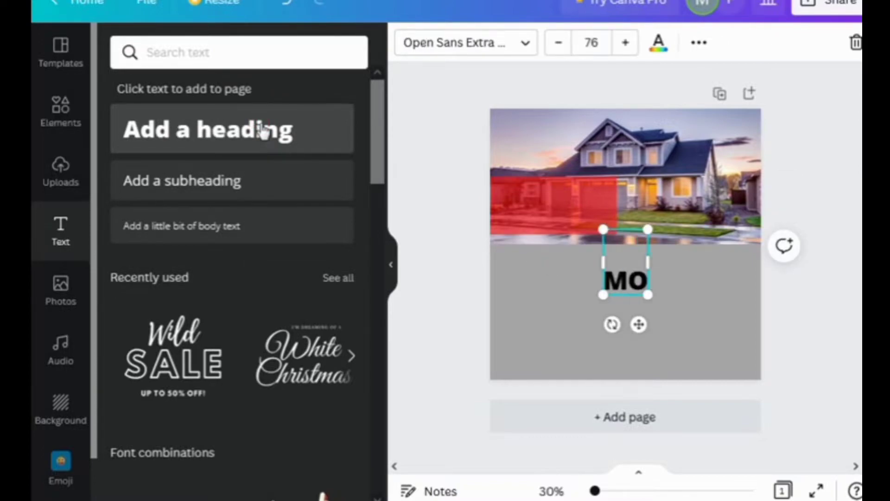
pyautogui.write('DREN HOME FOR SALE')
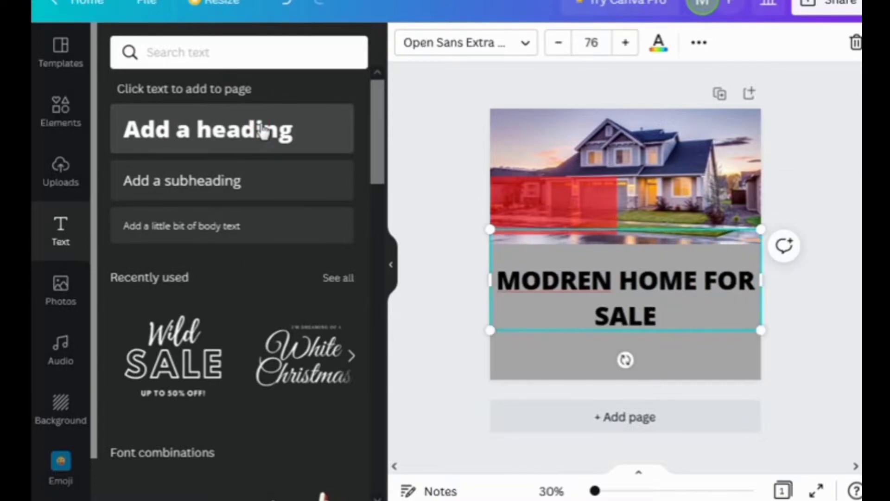
pyautogui.moveTo(761, 330); pyautogui.dragTo(560, 199)
pyautogui.click(658, 44)
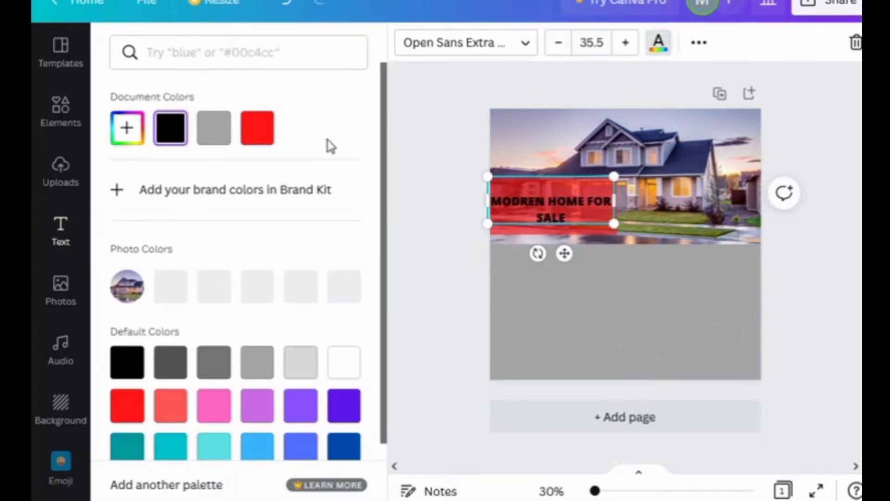
pyautogui.click(344, 362)
pyautogui.moveTo(614, 201); pyautogui.dragTo(624, 247)
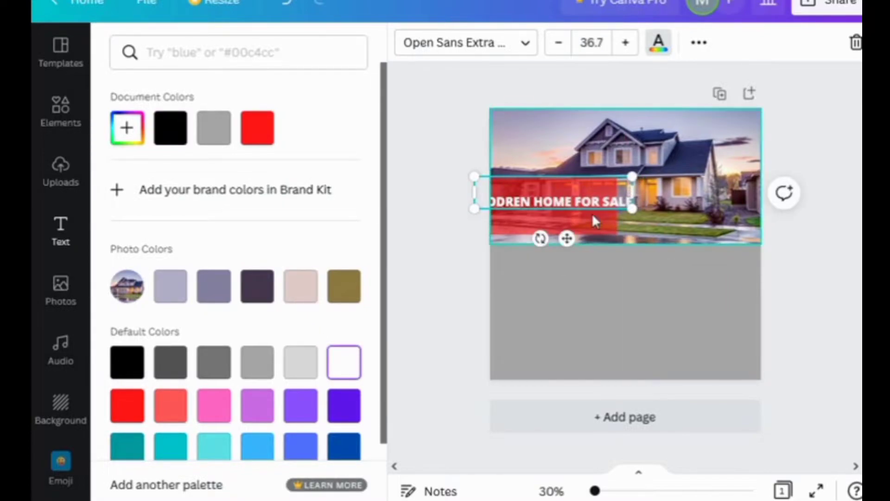
pyautogui.press('Return')
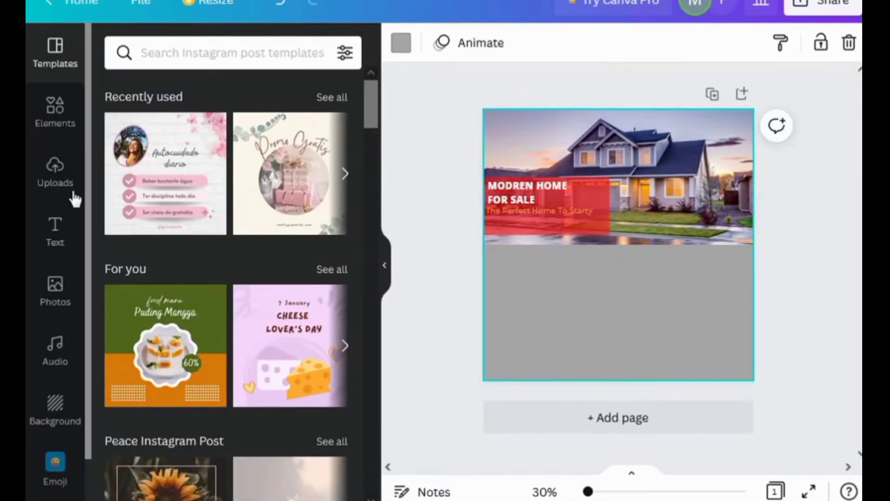
# Add a black 'HOME FEATURES' heading at size 38, centred just below the house photo
pyautogui.click(56, 246)
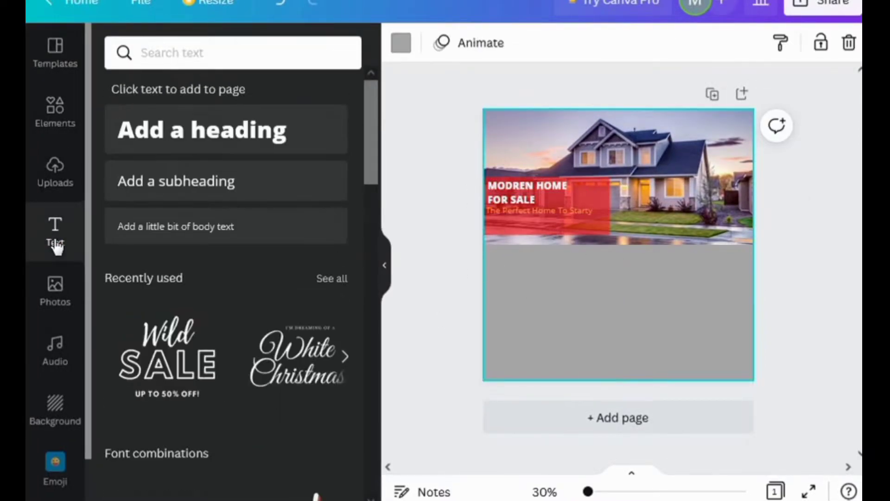
pyautogui.click(224, 142)
pyautogui.press('BackSpace')
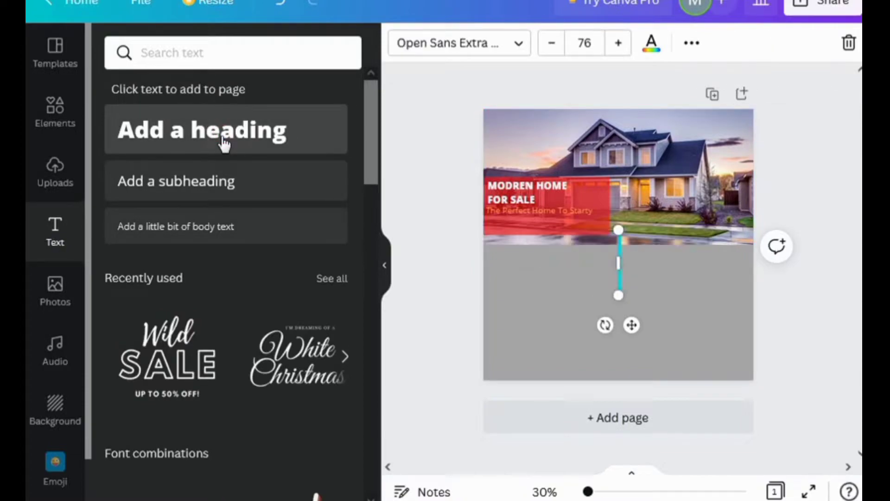
pyautogui.write('HOME FEATURE')
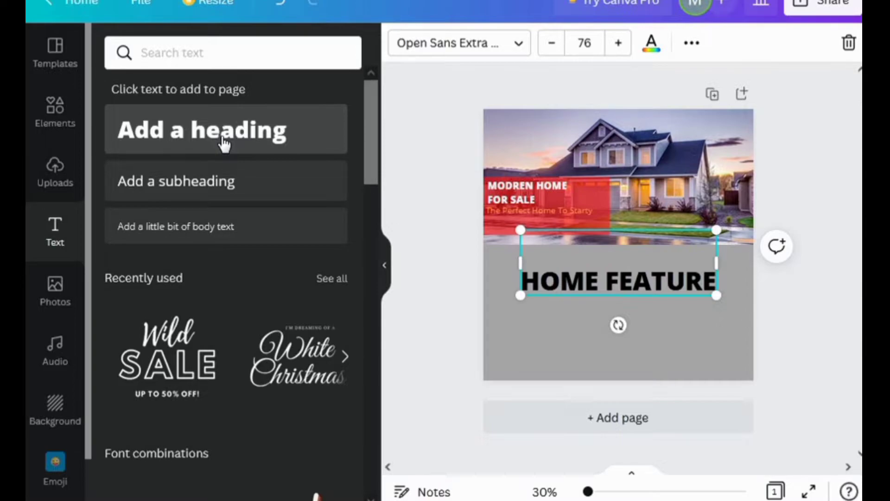
pyautogui.write('S')
pyautogui.moveTo(723, 295); pyautogui.dragTo(618, 262)
pyautogui.moveTo(576, 292); pyautogui.dragTo(622, 297)
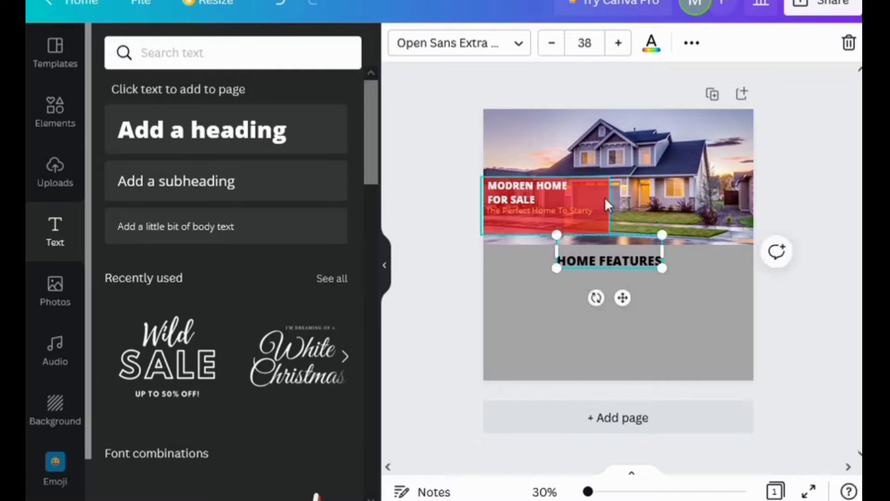
pyautogui.click(652, 47)
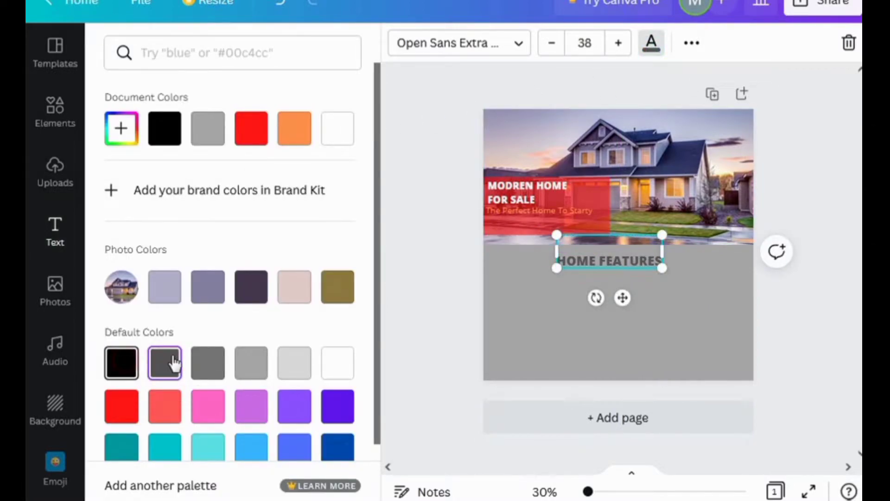
pyautogui.click(692, 327)
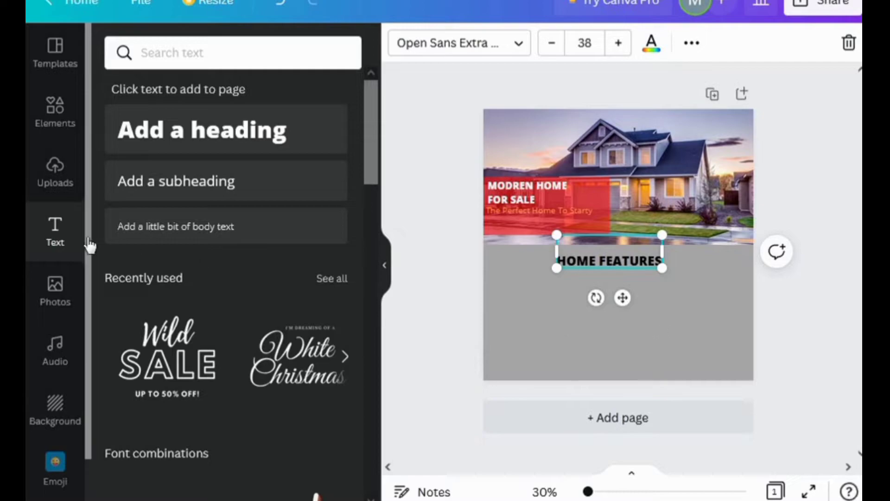
pyautogui.click(55, 169)
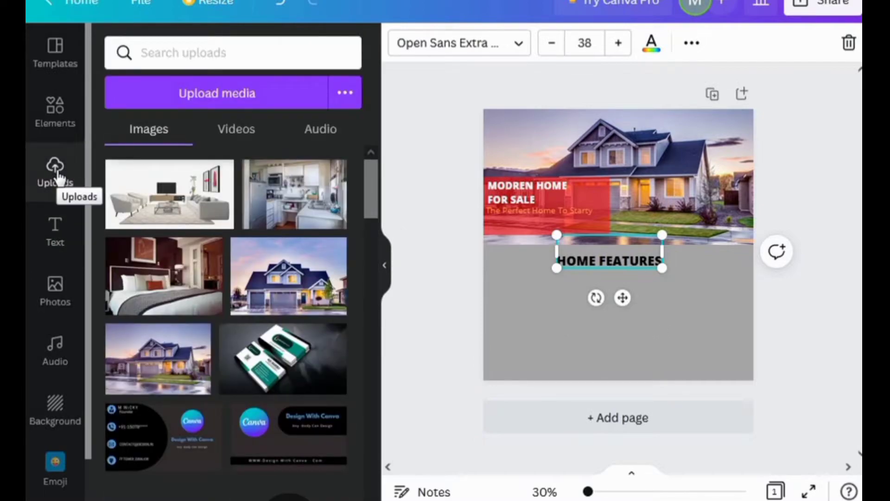
# Add the bedroom and living-room photos, shrunk and placed side by side below HOME FEATURES
pyautogui.click(188, 276)
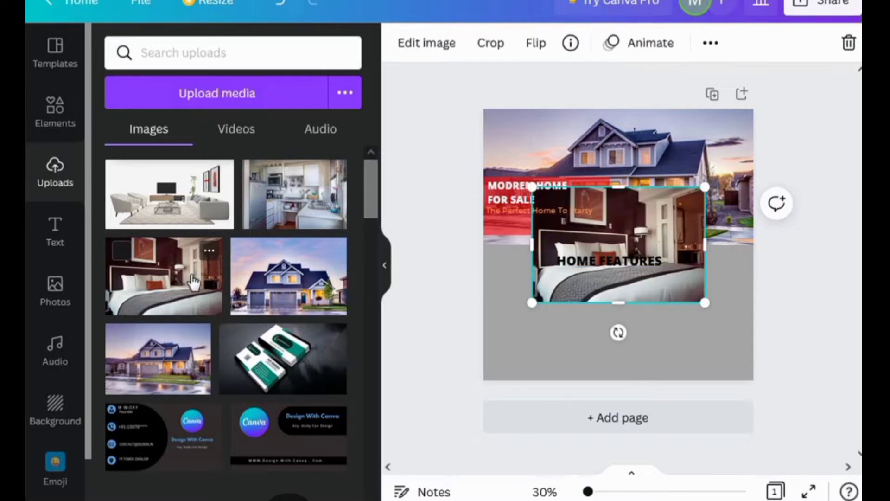
pyautogui.moveTo(705, 302); pyautogui.dragTo(653, 268)
pyautogui.moveTo(609, 230); pyautogui.dragTo(572, 324)
pyautogui.moveTo(618, 362); pyautogui.dragTo(603, 353)
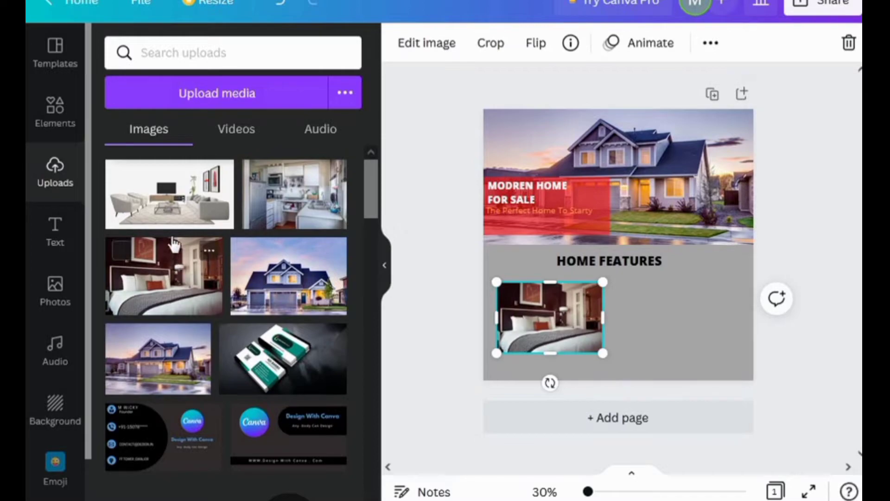
pyautogui.click(208, 223)
pyautogui.moveTo(705, 289); pyautogui.dragTo(638, 255)
pyautogui.moveTo(588, 228); pyautogui.dragTo(738, 290)
# Add the kitchen photo on the right and align all three photos into an even row
pyautogui.click(294, 224)
pyautogui.moveTo(542, 312); pyautogui.dragTo(539, 322)
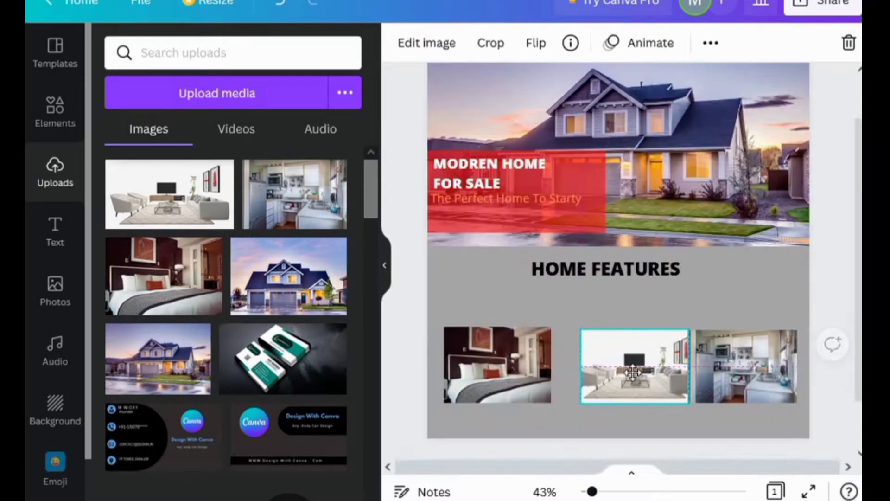
pyautogui.moveTo(626, 371); pyautogui.dragTo(612, 373)
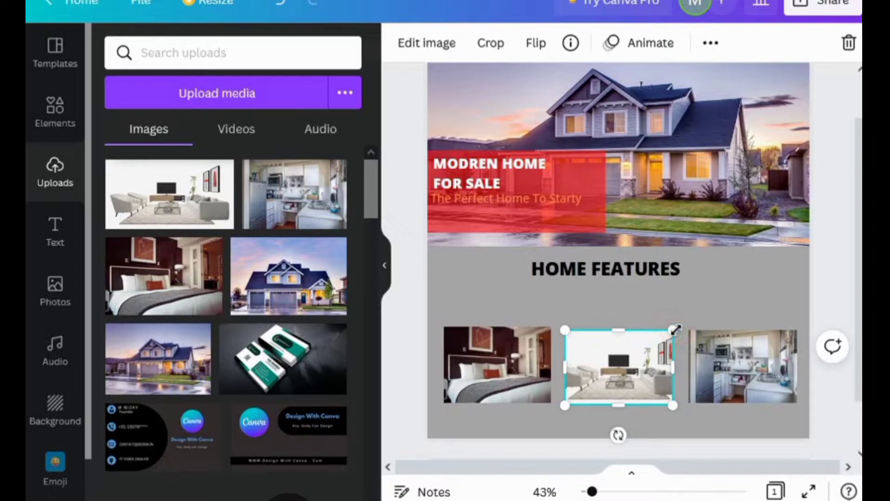
pyautogui.moveTo(676, 329); pyautogui.dragTo(678, 327)
pyautogui.moveTo(617, 366); pyautogui.dragTo(619, 357)
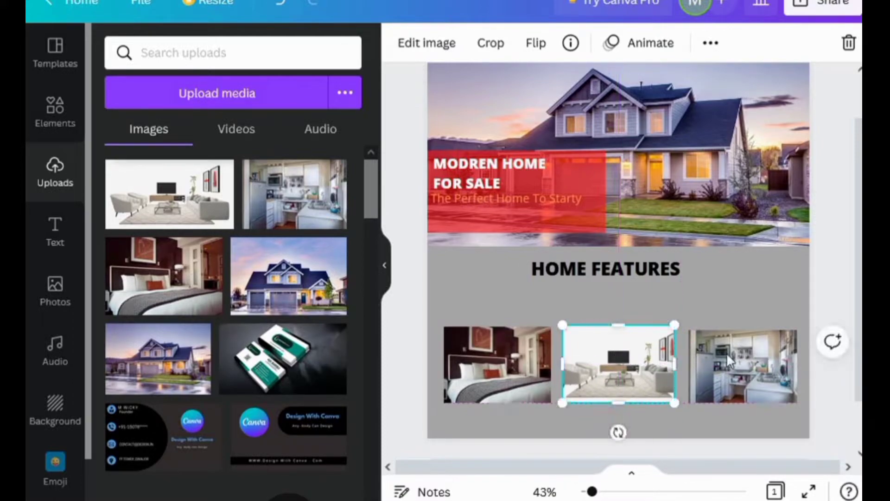
pyautogui.click(731, 363)
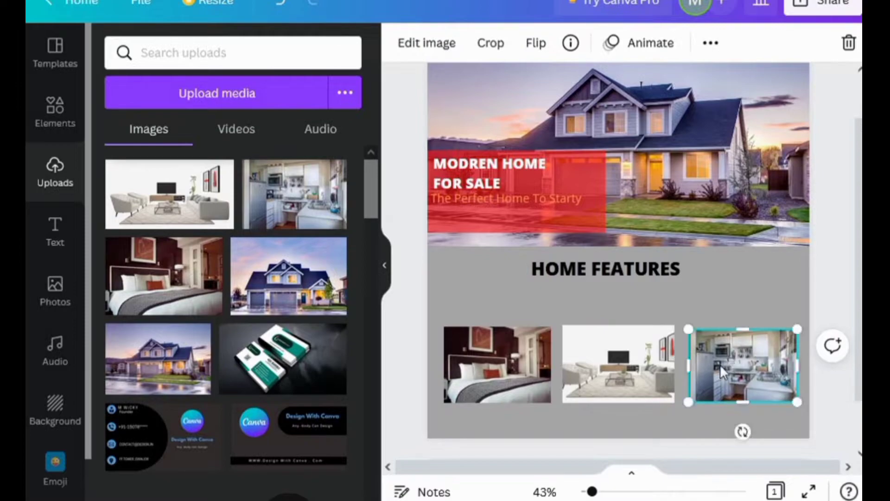
pyautogui.click(671, 423)
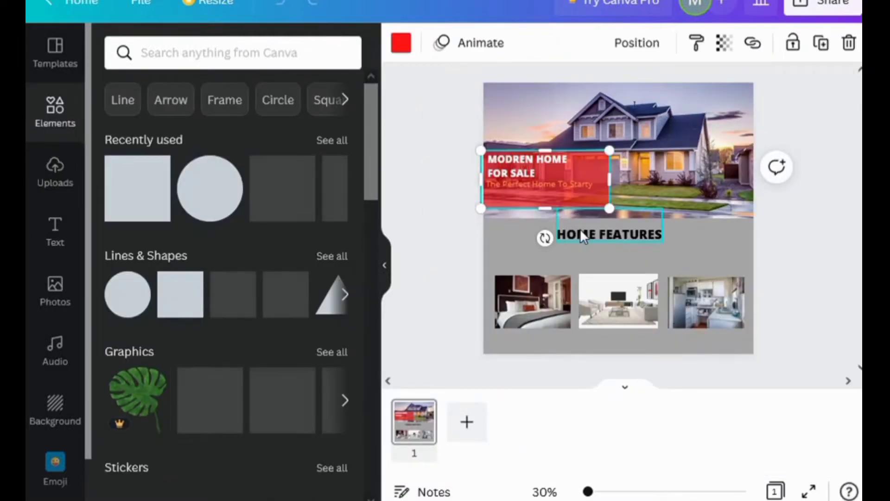
# Duplicate the red box, shrink it into a tile above the bedroom photo, and make it orange
pyautogui.click(820, 46)
pyautogui.moveTo(576, 195); pyautogui.dragTo(563, 258)
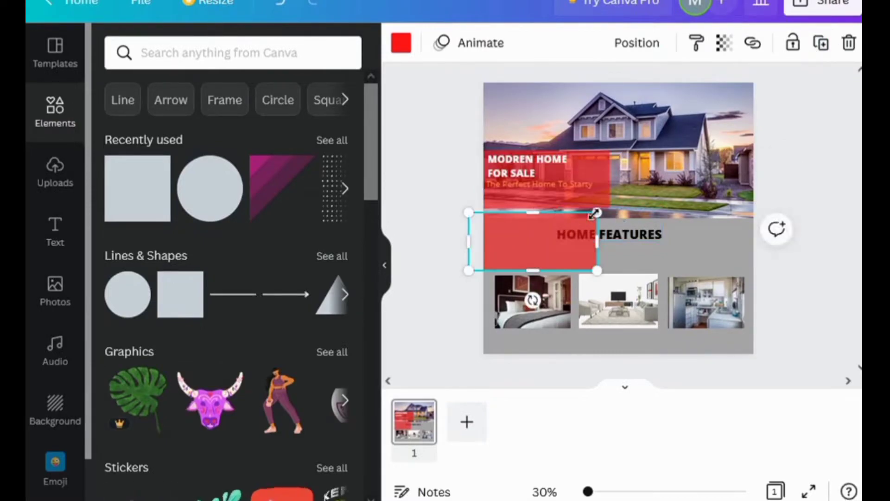
pyautogui.moveTo(595, 212); pyautogui.dragTo(539, 265)
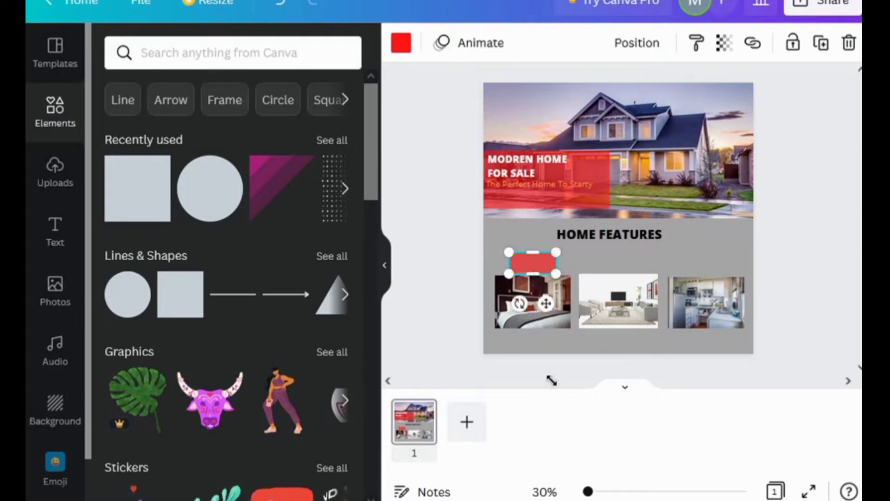
pyautogui.hotkey('ctrl', '+')
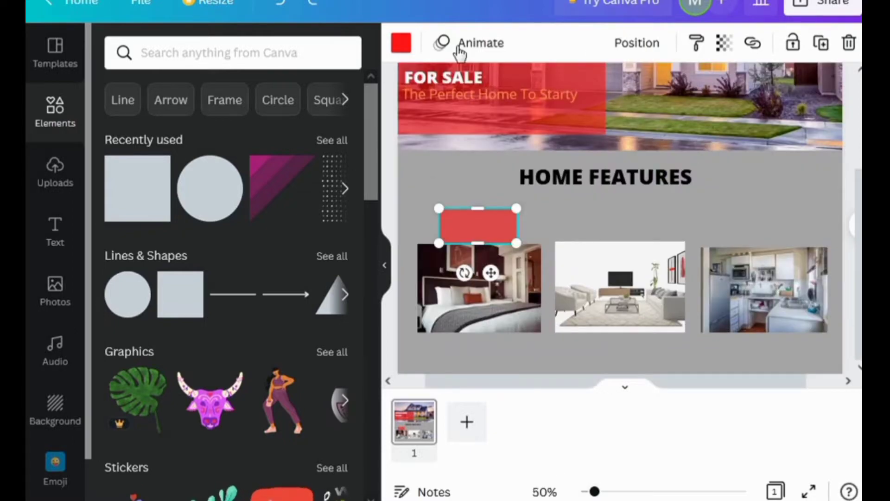
pyautogui.click(401, 43)
pyautogui.scroll(-2, 285, 320)
pyautogui.scroll(-2, 288, 332)
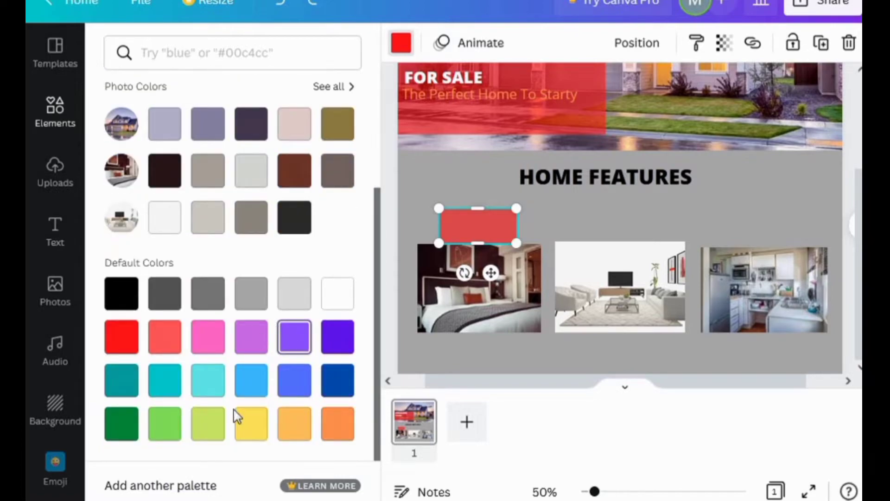
pyautogui.click(294, 429)
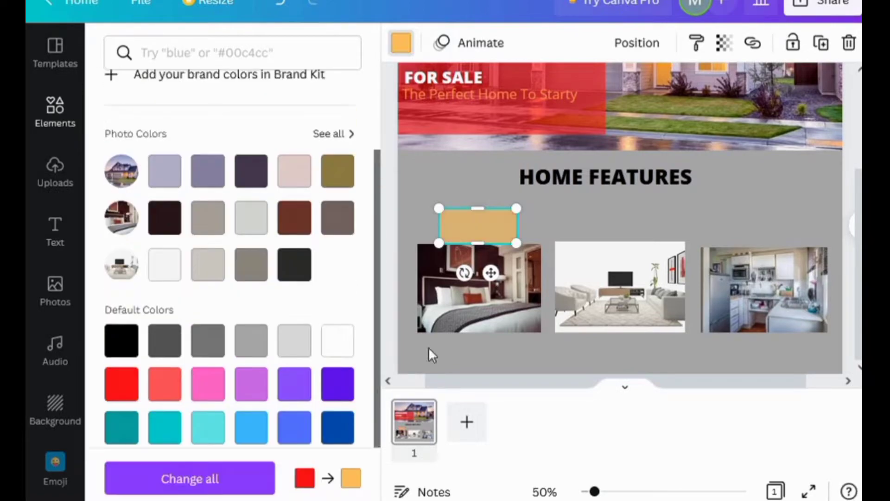
pyautogui.click(401, 43)
pyautogui.click(402, 42)
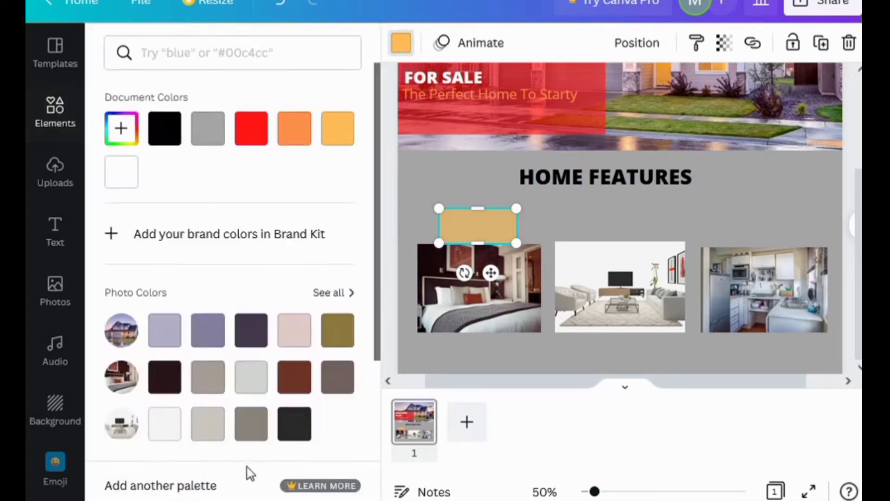
pyautogui.scroll(-5, 314, 411)
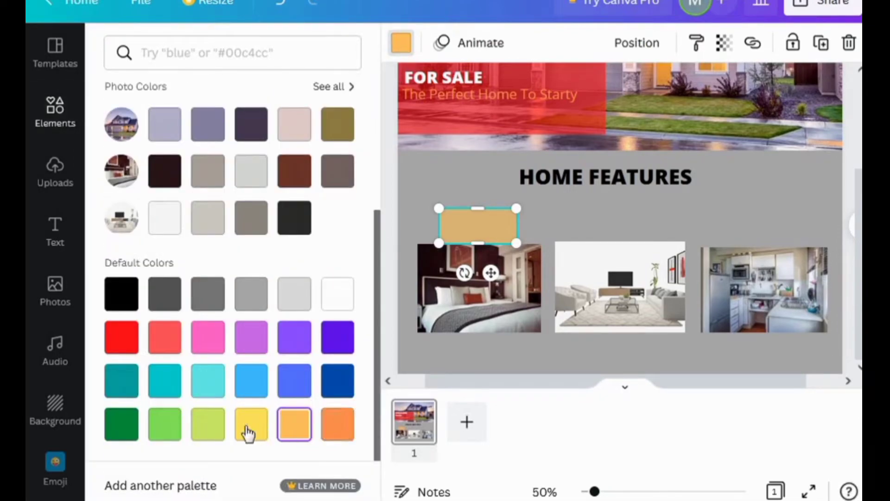
# Duplicate the orange tile above the living-room and kitchen photos
pyautogui.click(821, 43)
pyautogui.moveTo(514, 230); pyautogui.dragTo(636, 228)
pyautogui.moveTo(644, 221); pyautogui.dragTo(666, 222)
pyautogui.click(280, 4)
pyautogui.moveTo(603, 226); pyautogui.dragTo(615, 216)
pyautogui.click(821, 43)
pyautogui.moveTo(760, 222); pyautogui.dragTo(763, 229)
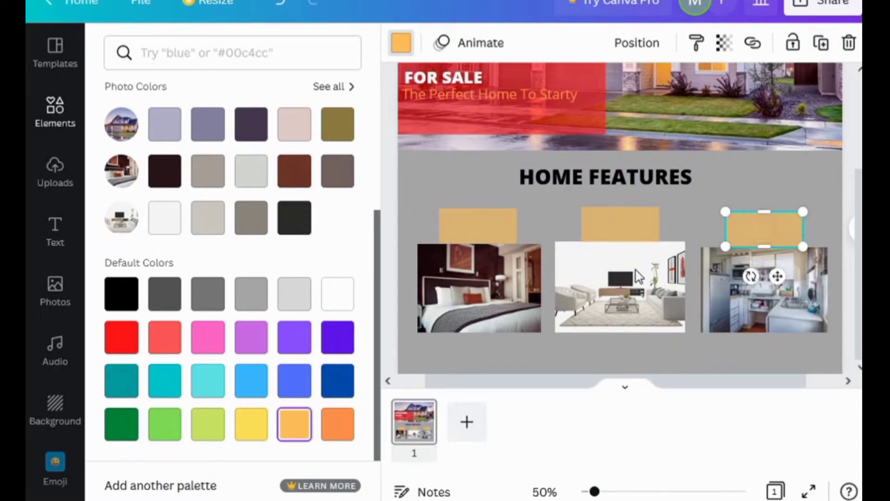
pyautogui.click(682, 219)
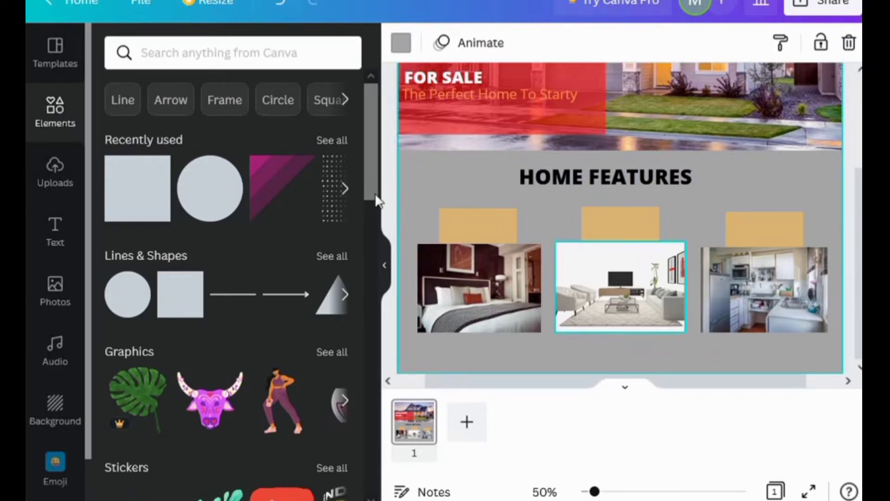
# Add a 'BED ROOM' heading sized to fit the left orange tile
pyautogui.click(55, 234)
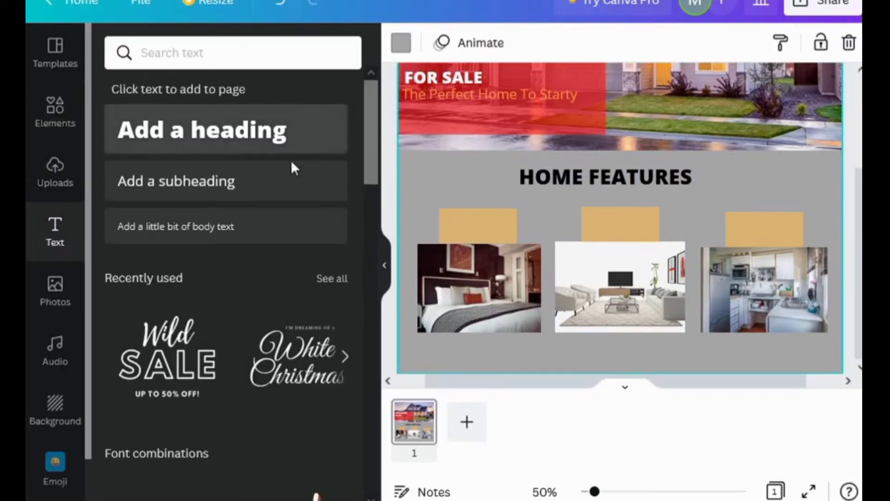
pyautogui.click(287, 146)
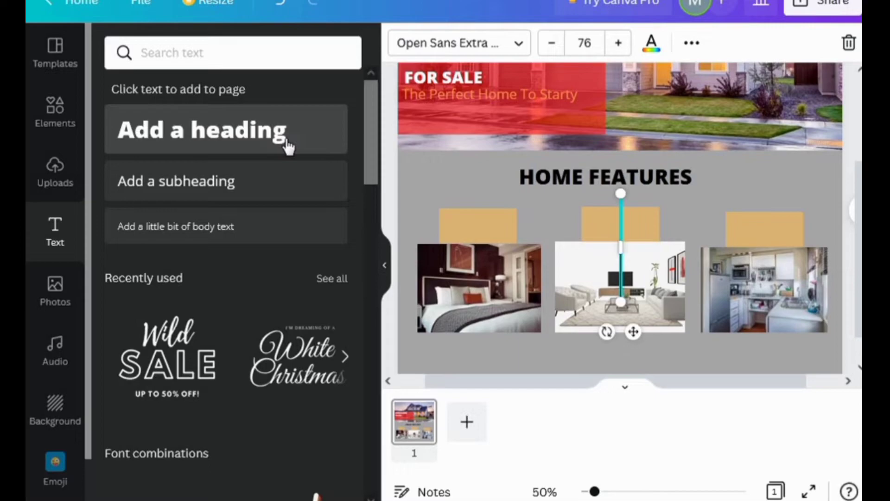
pyautogui.write('BED ROOM')
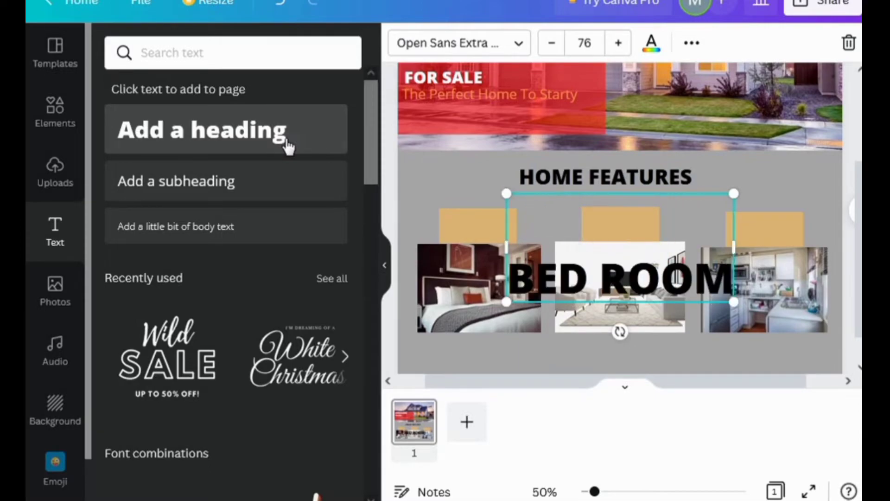
pyautogui.moveTo(734, 193); pyautogui.dragTo(576, 268)
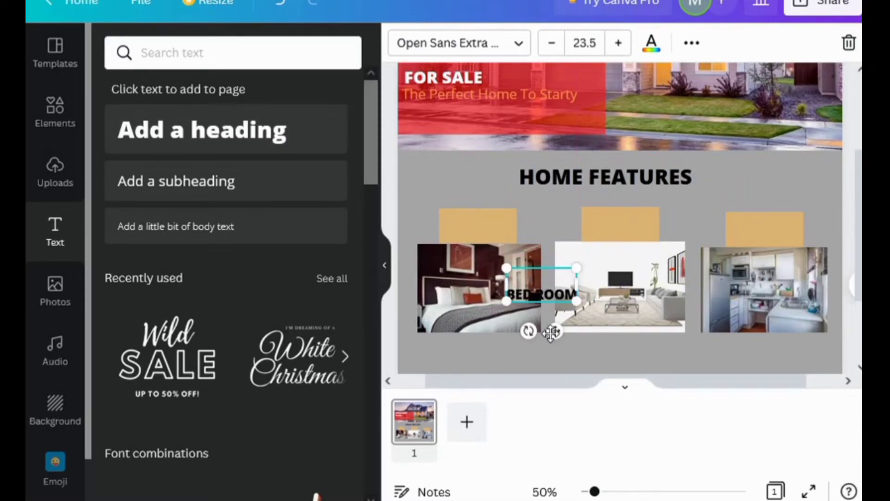
pyautogui.moveTo(550, 332); pyautogui.dragTo(482, 274)
pyautogui.moveTo(513, 208); pyautogui.dragTo(491, 206)
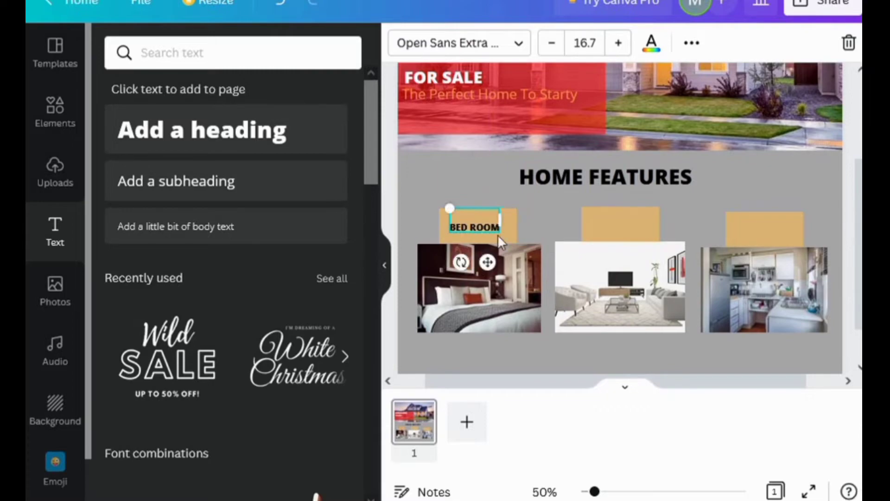
# Add a 'LIVING ROOM' heading on the middle orange tile
pyautogui.click(281, 112)
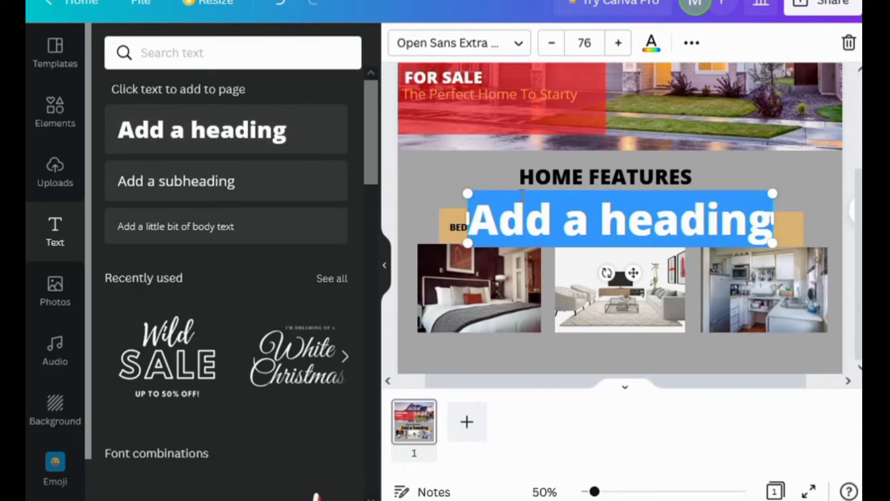
pyautogui.press('BackSpace')
pyautogui.write('LIVING ROOM')
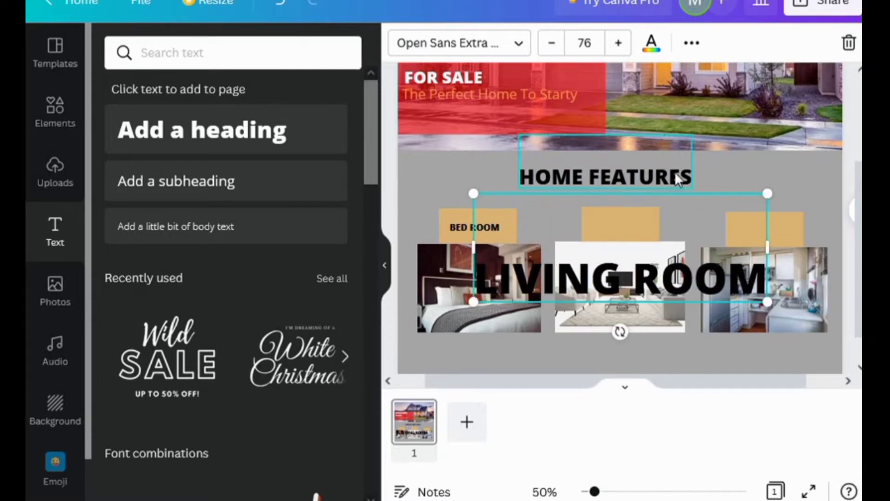
pyautogui.moveTo(768, 194); pyautogui.dragTo(536, 279)
pyautogui.moveTo(514, 336); pyautogui.dragTo(630, 265)
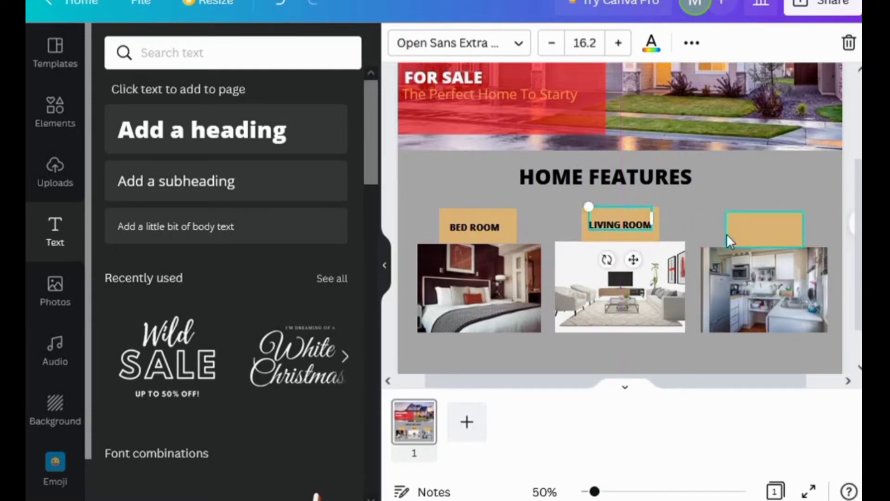
# Add a 'KITCHEN' heading on the right orange tile
pyautogui.click(310, 141)
pyautogui.press('BackSpace')
pyautogui.write('KITCHEN')
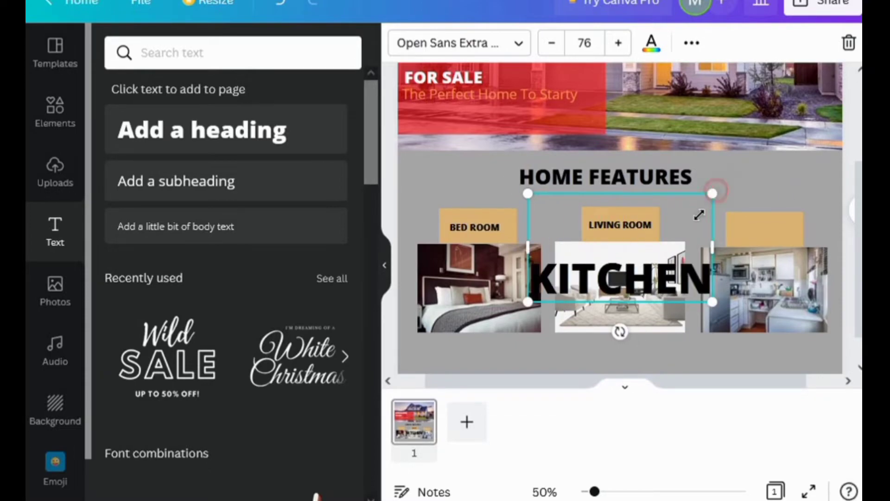
pyautogui.moveTo(699, 215); pyautogui.dragTo(588, 266)
pyautogui.moveTo(566, 328); pyautogui.dragTo(784, 270)
# Resize the KITCHEN label to match the other labels and centre it on its tile
pyautogui.click(617, 226)
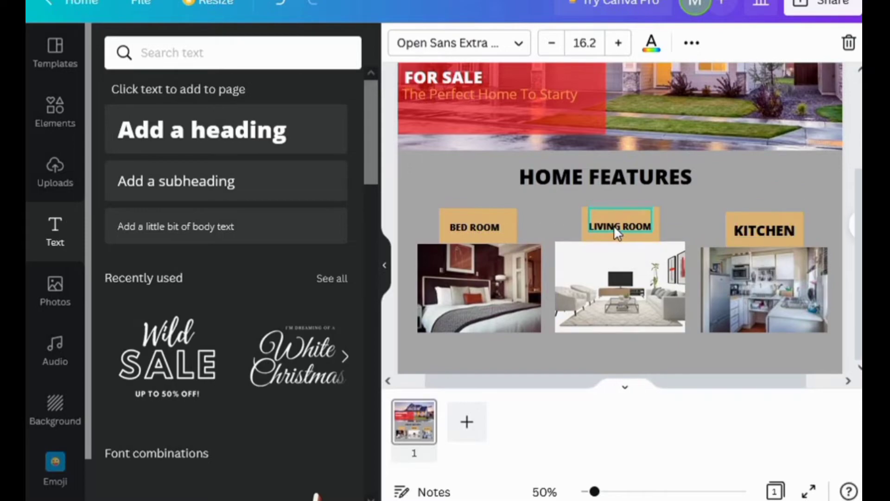
pyautogui.click(474, 227)
pyautogui.click(620, 226)
pyautogui.click(763, 235)
pyautogui.moveTo(788, 234); pyautogui.dragTo(769, 229)
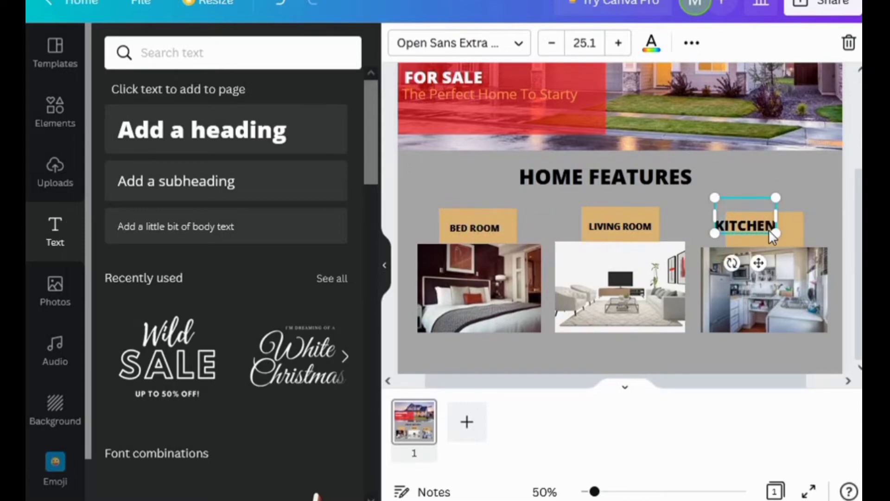
pyautogui.moveTo(716, 197); pyautogui.dragTo(726, 203)
pyautogui.moveTo(749, 218)
pyautogui.mouseDown()
pyautogui.moveTo(761, 225)
pyautogui.moveTo(761, 216)
pyautogui.mouseUp()
pyautogui.click(729, 181)
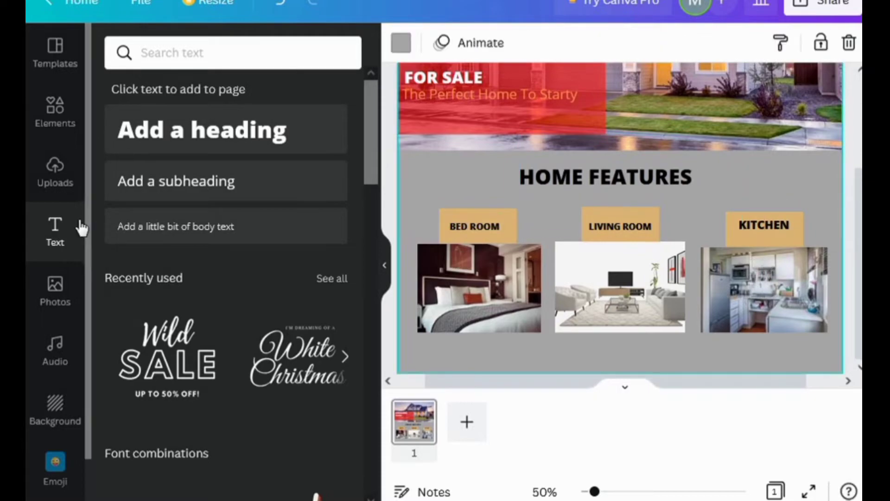
# Add a square and stretch it into a thin full-width band along the page bottom
pyautogui.click(55, 106)
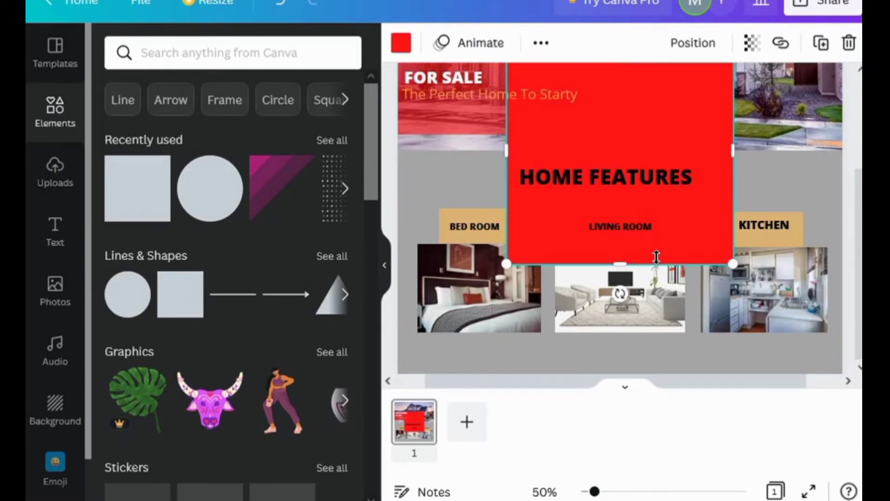
pyautogui.scroll(1, 603, 196)
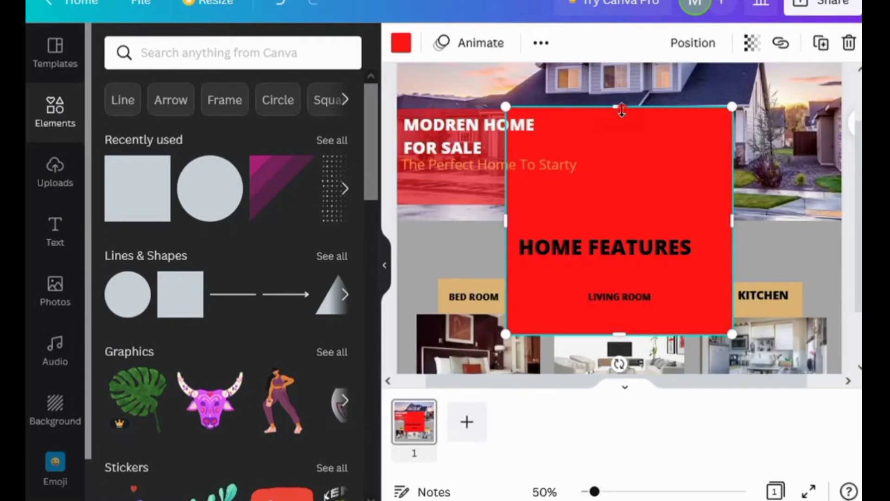
pyautogui.moveTo(622, 107); pyautogui.dragTo(639, 291)
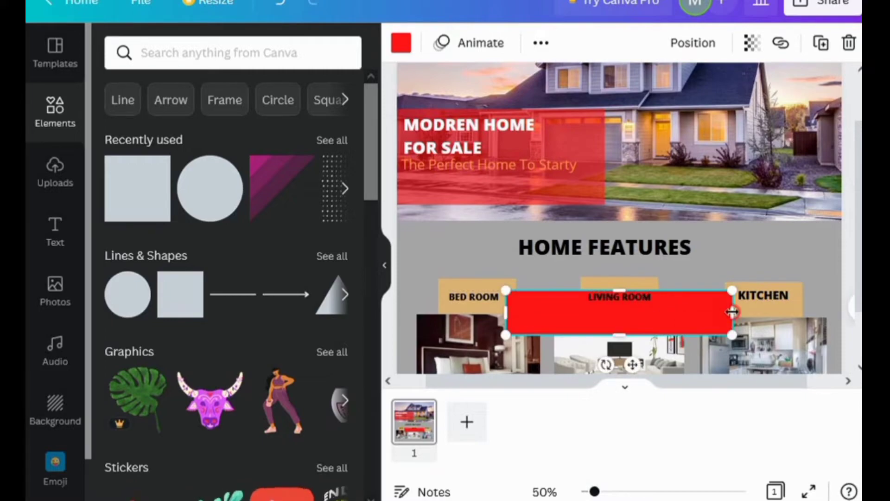
pyautogui.moveTo(732, 312); pyautogui.dragTo(807, 312)
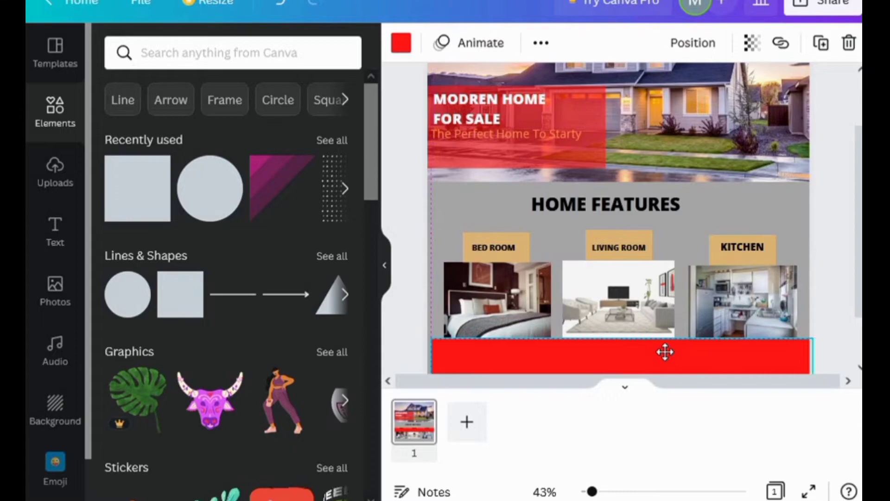
pyautogui.moveTo(665, 352); pyautogui.dragTo(619, 352)
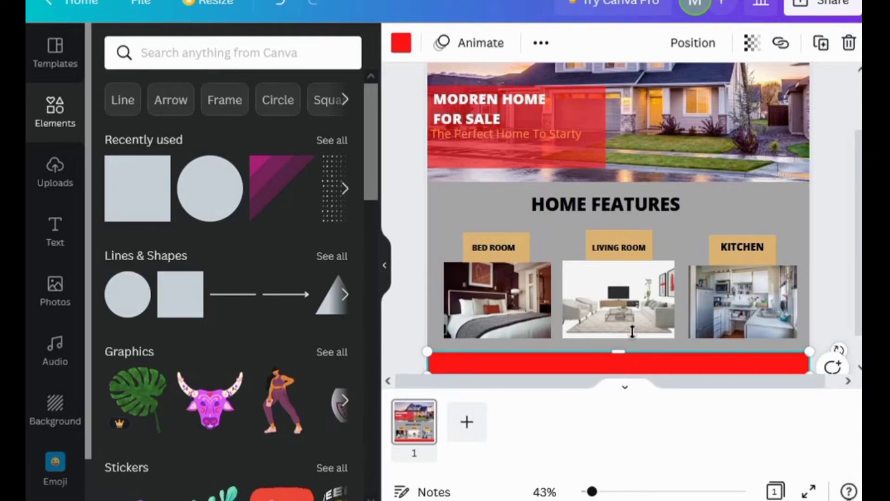
# Recolour the bottom band dark grey
pyautogui.click(805, 330)
pyautogui.click(788, 361)
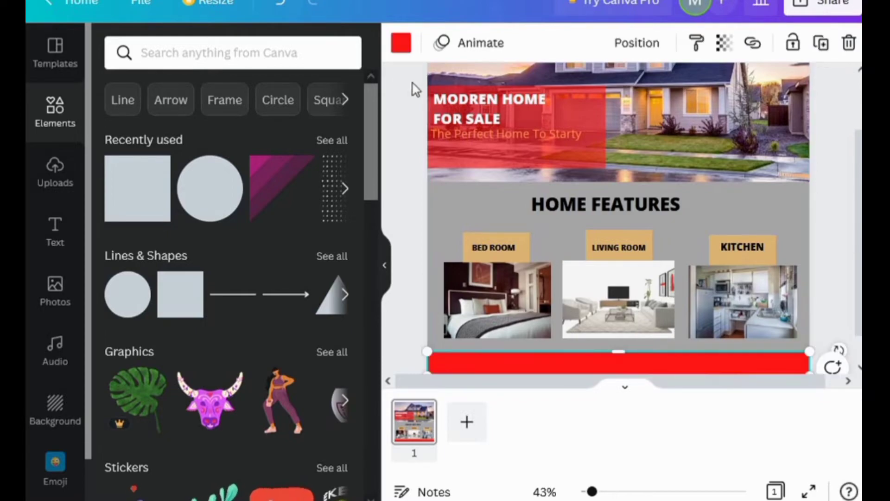
pyautogui.click(402, 44)
pyautogui.scroll(-4, 340, 392)
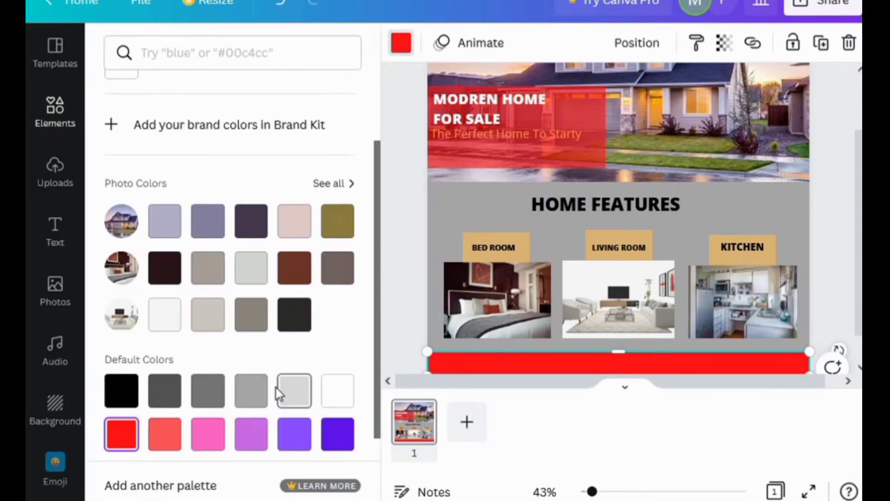
pyautogui.click(164, 338)
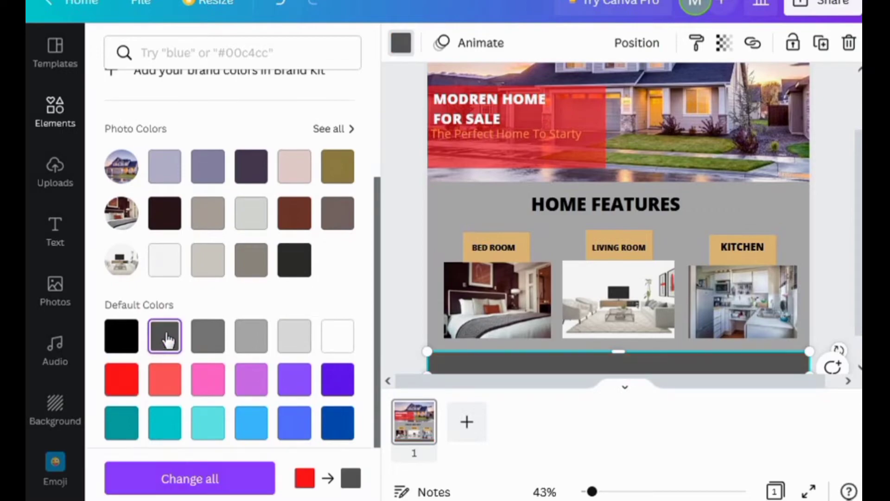
pyautogui.click(59, 245)
pyautogui.click(250, 185)
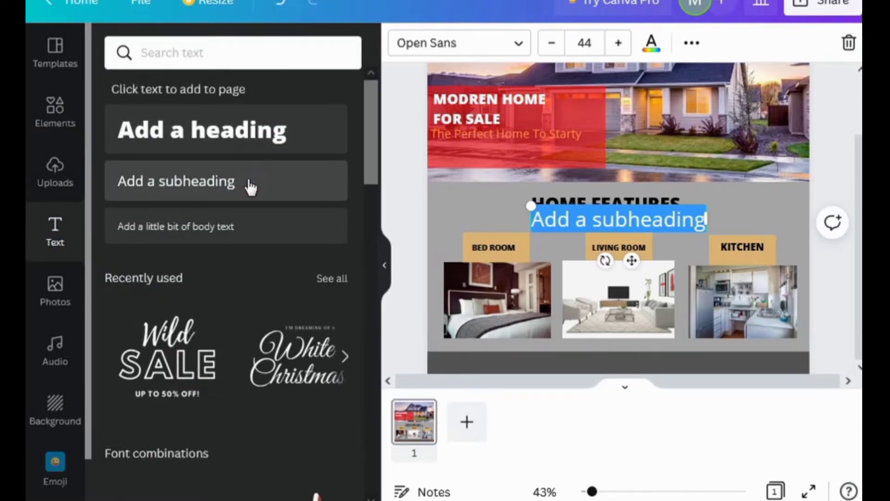
pyautogui.write('www')
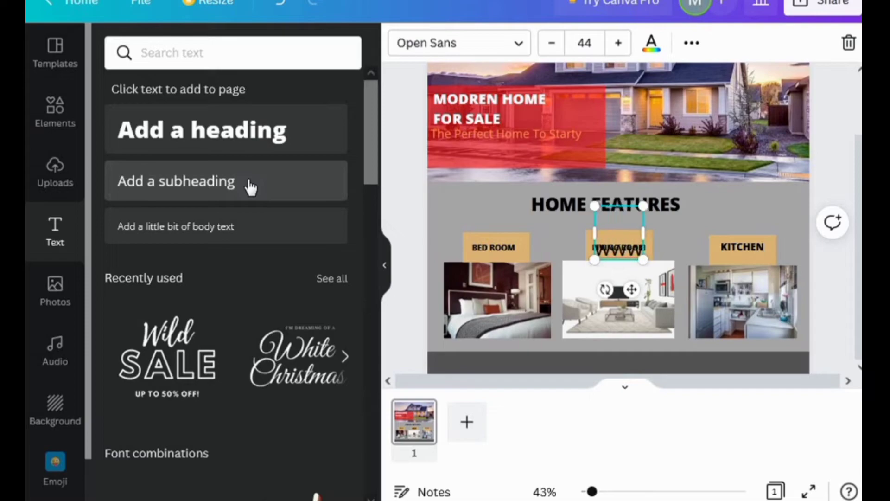
pyautogui.write('.website.com')
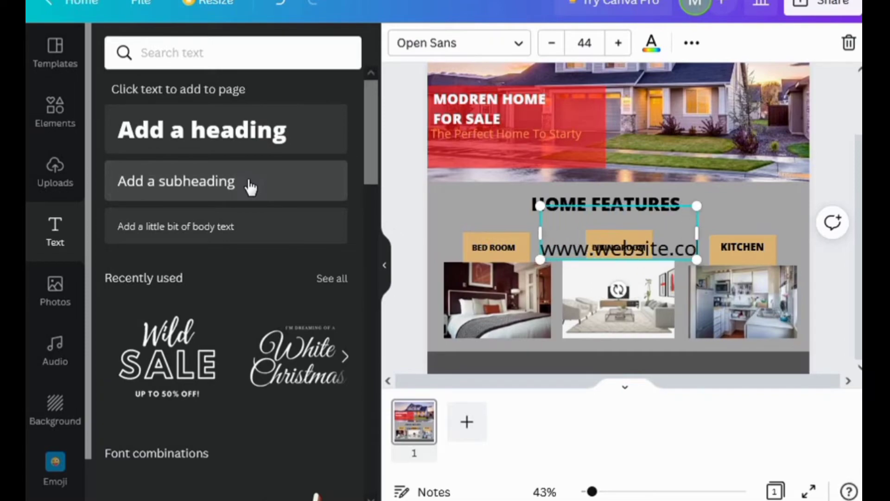
pyautogui.click(749, 213)
pyautogui.moveTo(588, 262); pyautogui.dragTo(513, 357)
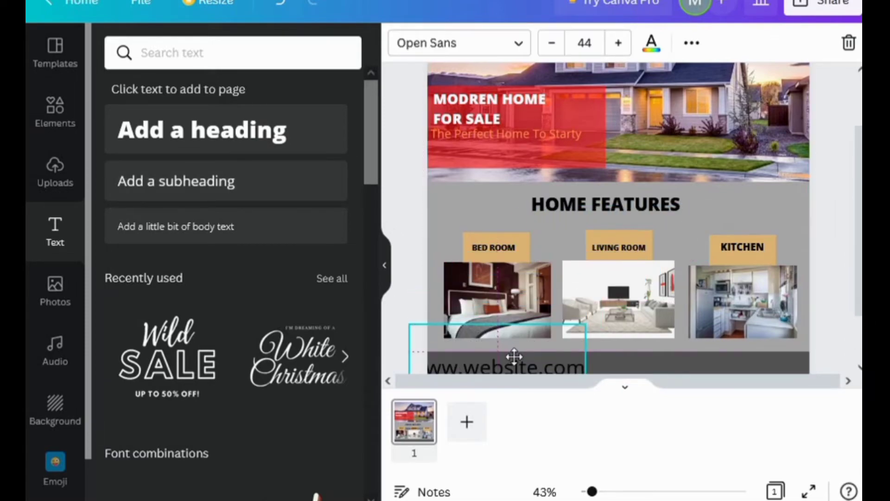
pyautogui.click(651, 43)
pyautogui.scroll(-3, 331, 281)
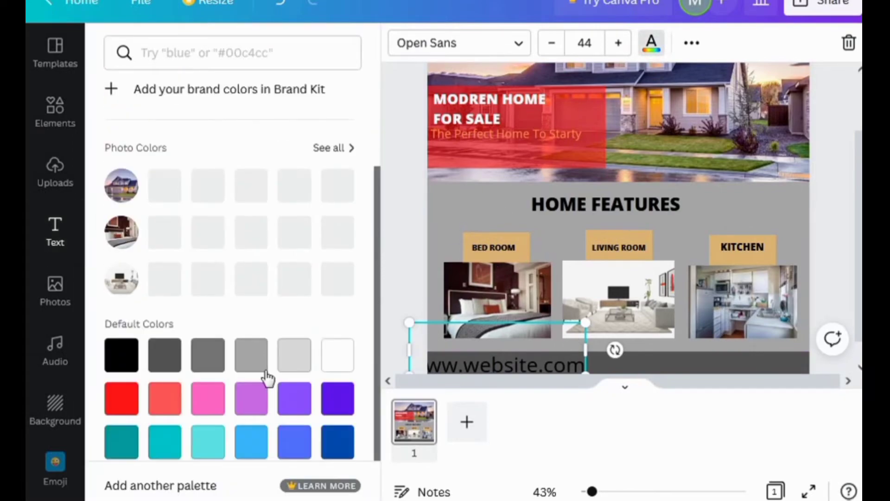
pyautogui.click(338, 341)
pyautogui.moveTo(586, 322); pyautogui.dragTo(532, 353)
pyautogui.moveTo(463, 366); pyautogui.dragTo(489, 359)
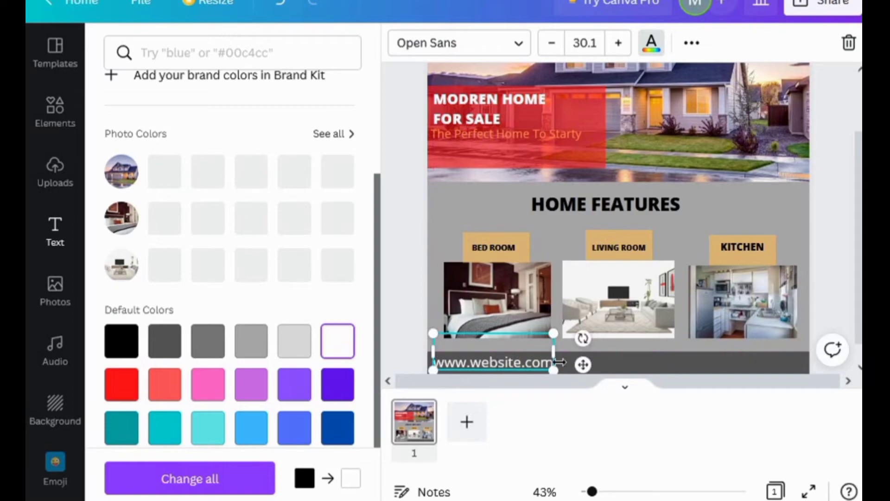
pyautogui.click(633, 360)
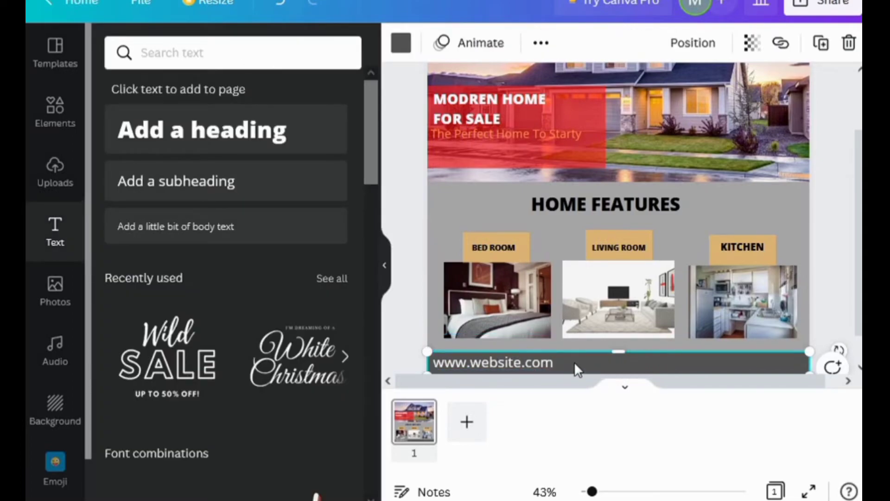
pyautogui.click(197, 198)
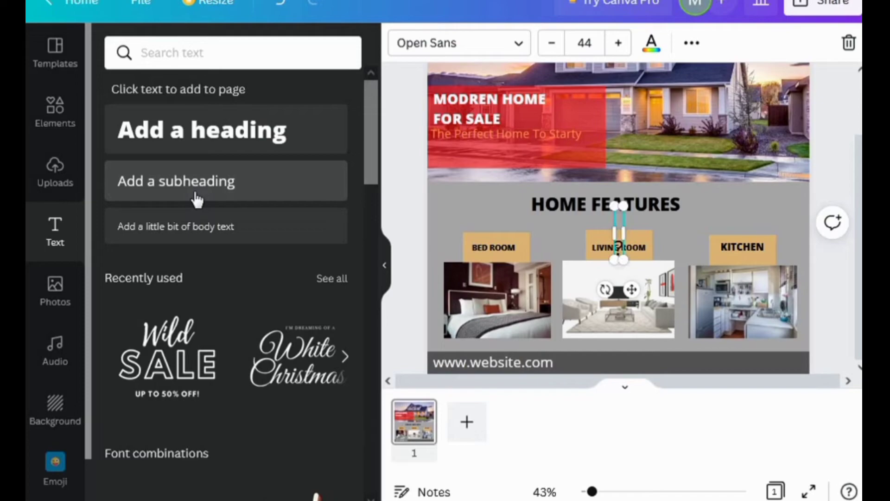
# Add the contact phone number in white and shrink it into the footer bar beside the website
pyautogui.click(198, 199)
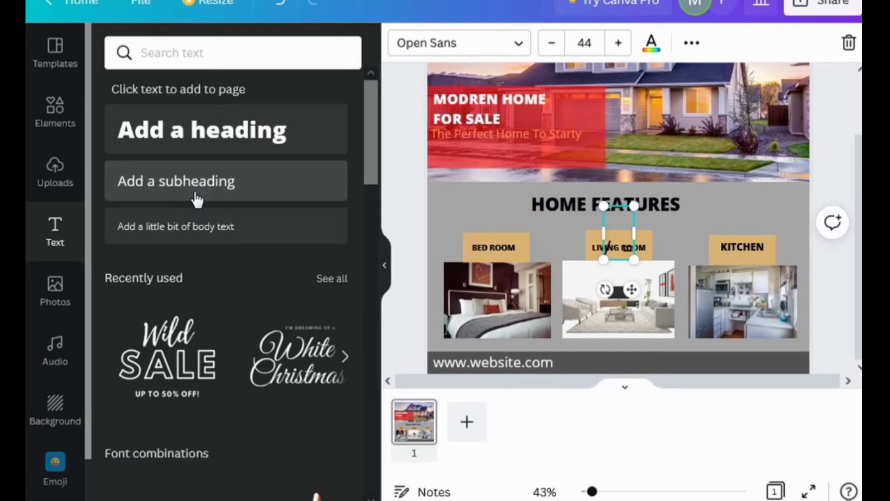
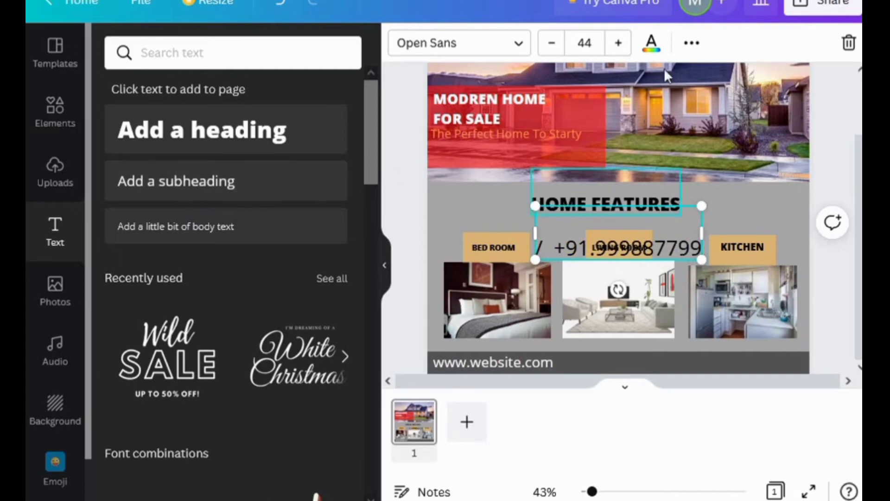
pyautogui.click(651, 43)
pyautogui.click(337, 328)
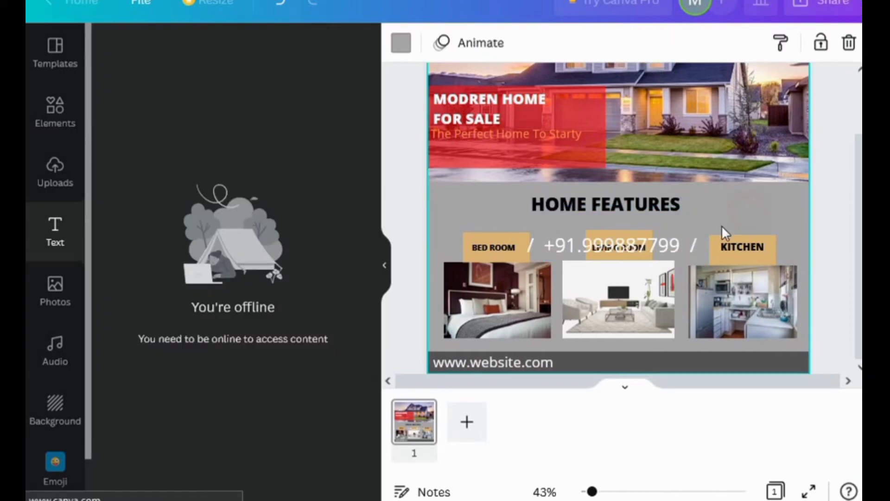
pyautogui.moveTo(669, 255); pyautogui.dragTo(680, 398)
pyautogui.moveTo(701, 343); pyautogui.dragTo(629, 357)
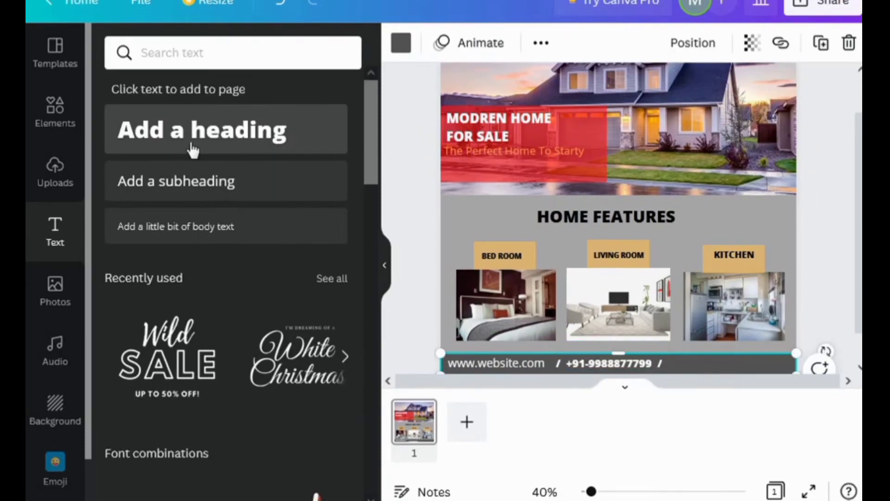
# Add a heading with the contact e-mail address and resize it onto one line
pyautogui.click(204, 137)
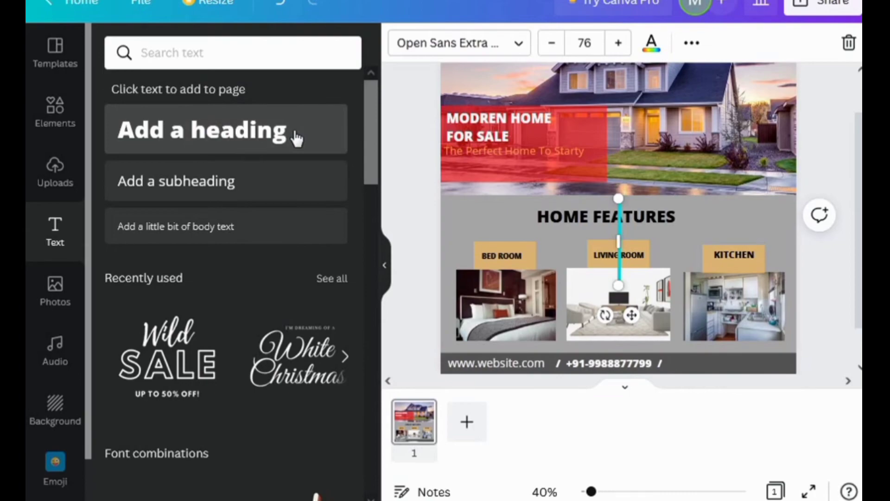
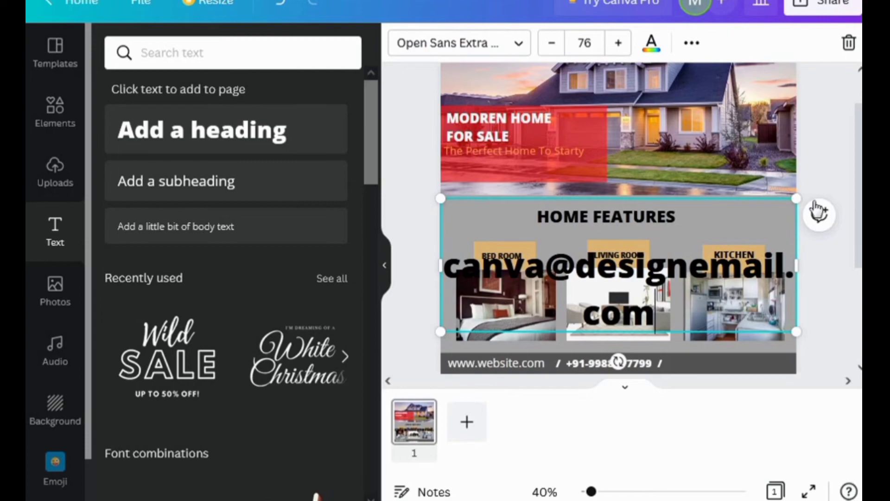
pyautogui.moveTo(796, 198); pyautogui.dragTo(685, 240)
pyautogui.moveTo(685, 286); pyautogui.dragTo(735, 286)
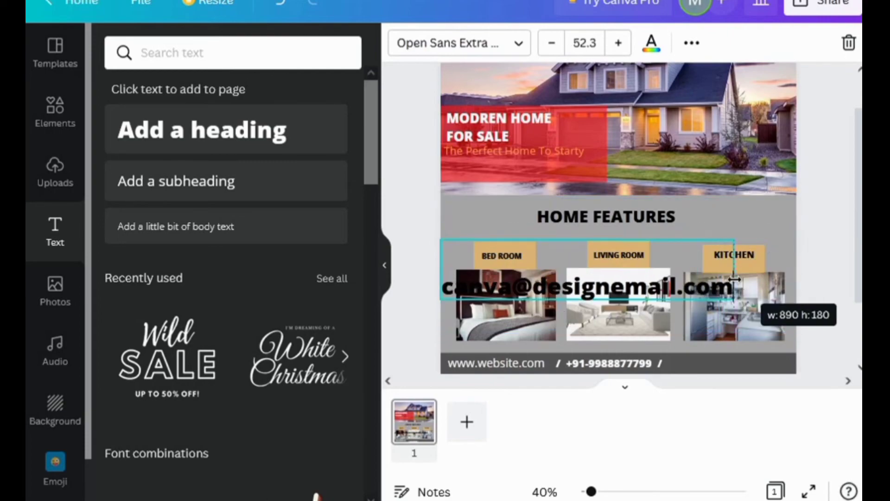
pyautogui.moveTo(735, 240); pyautogui.dragTo(556, 207)
# Make the e-mail text white and place it at the footer's right end after the phone number
pyautogui.click(651, 42)
pyautogui.scroll(-3, 278, 278)
pyautogui.click(337, 293)
pyautogui.moveTo(510, 250); pyautogui.dragTo(728, 345)
pyautogui.click(674, 370)
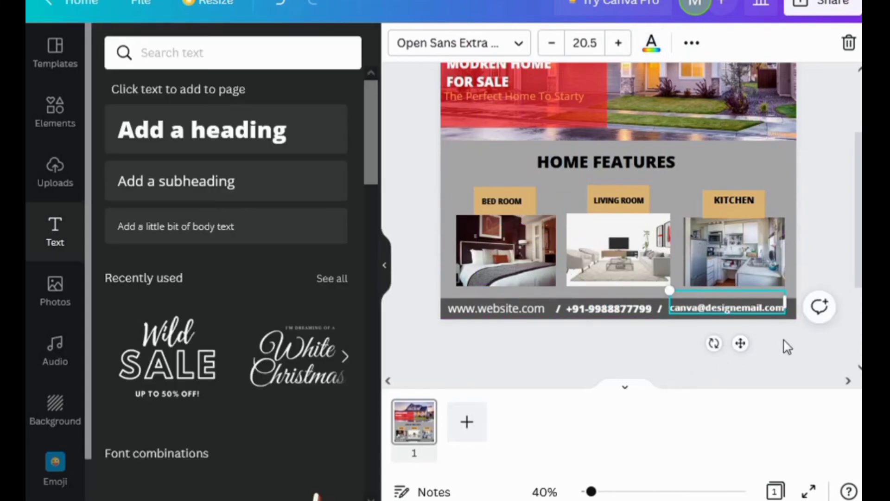
pyautogui.scroll(1, 784, 343)
pyautogui.click(751, 357)
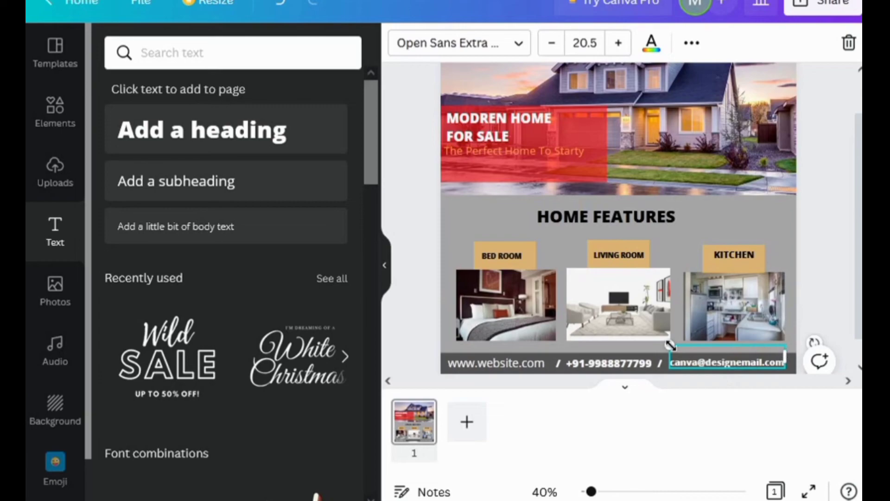
pyautogui.moveTo(669, 345); pyautogui.dragTo(669, 344)
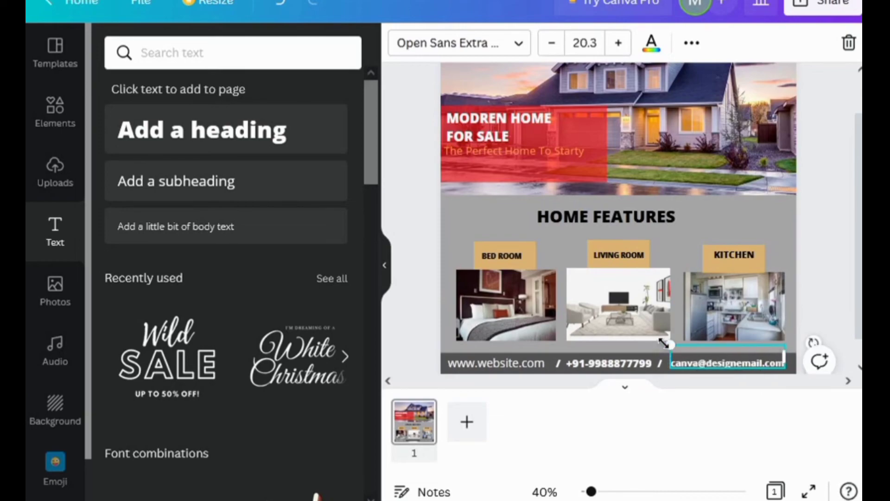
pyautogui.moveTo(735, 364); pyautogui.dragTo(737, 364)
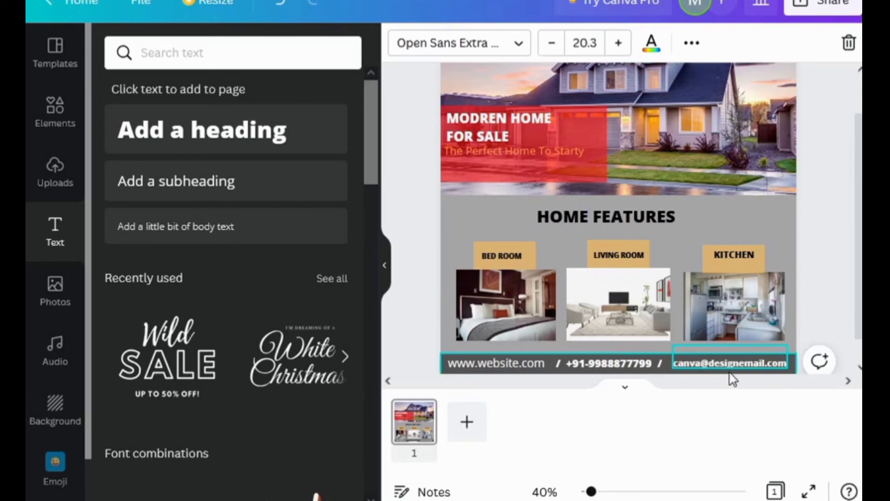
# Change the page background colour to white
pyautogui.click(782, 233)
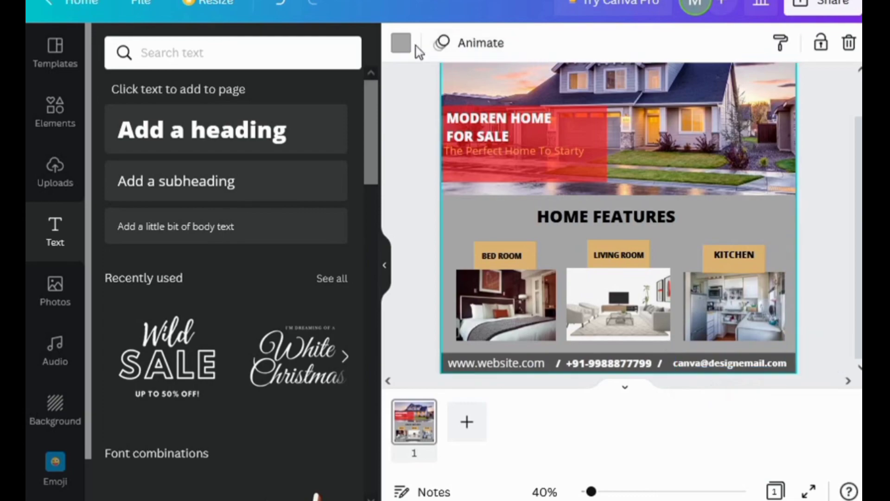
pyautogui.click(402, 43)
pyautogui.scroll(-3, 339, 311)
pyautogui.click(338, 294)
pyautogui.scroll(2, 471, 202)
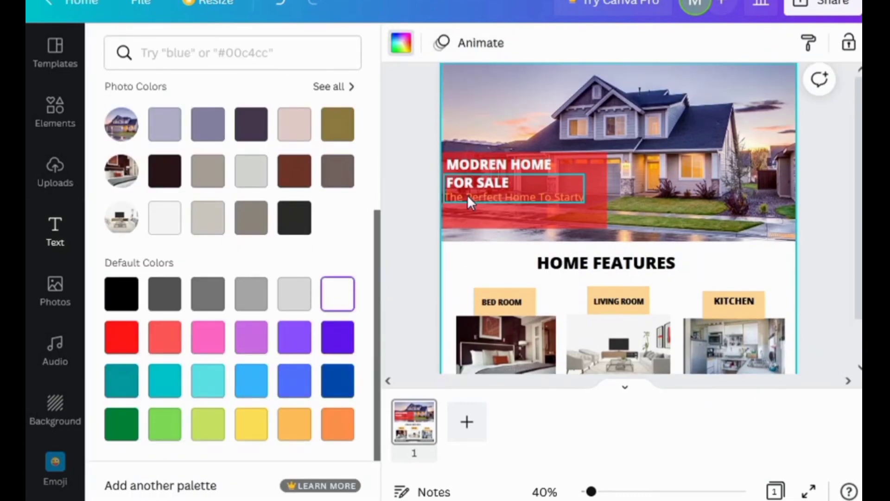
pyautogui.scroll(-2, 603, 213)
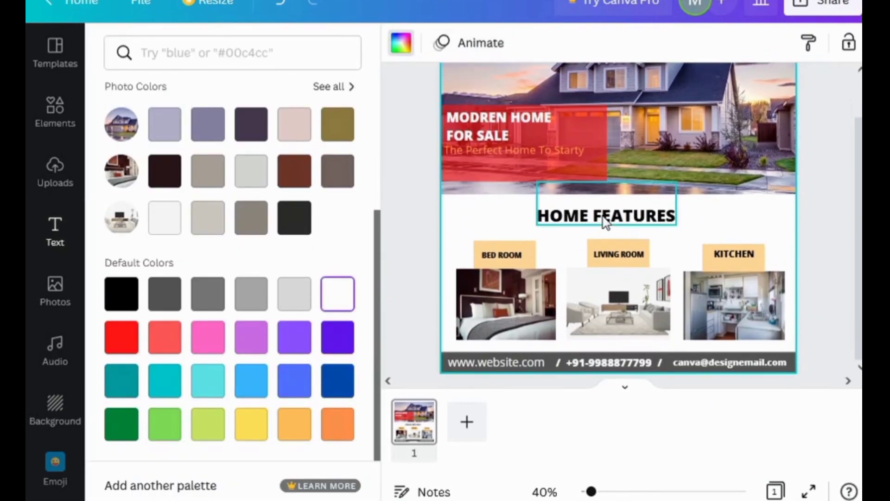
# Download the finished post as a PNG
pyautogui.click(820, 6)
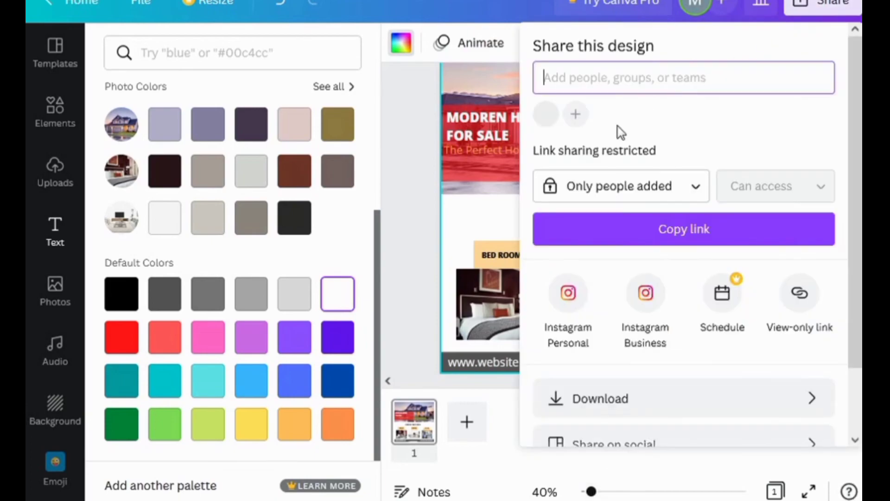
pyautogui.click(601, 399)
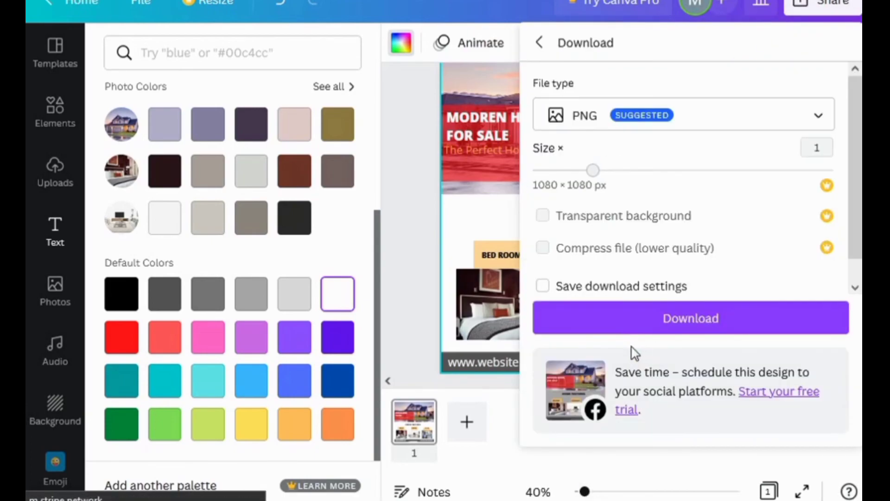
pyautogui.click(658, 330)
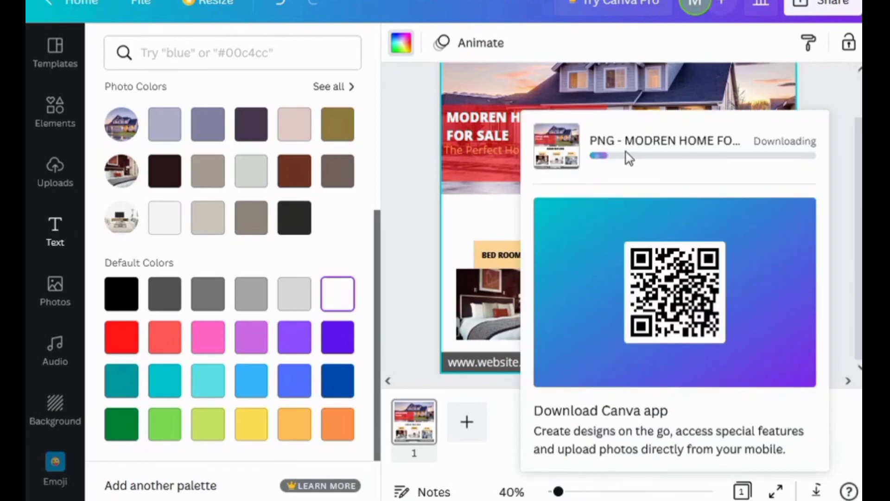